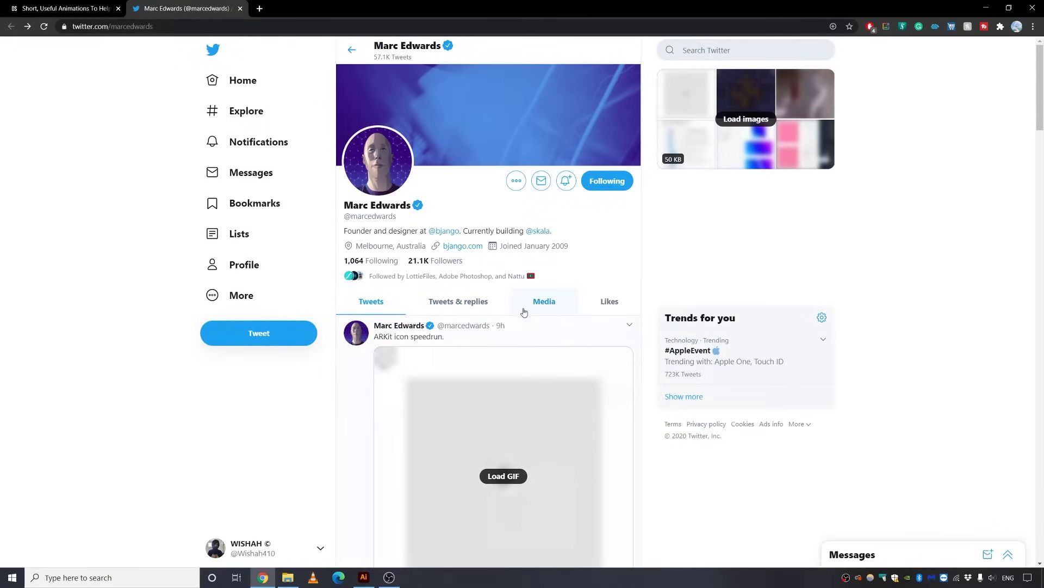
Step: Load and watch the 'ARKit icon speedrun' GIF on the profile's latest tweet
{"action": "scroll", "coordinate": [522, 308], "scroll_direction": "down", "scroll_amount": 2}
{"action": "left_click", "coordinate": [503, 390]}
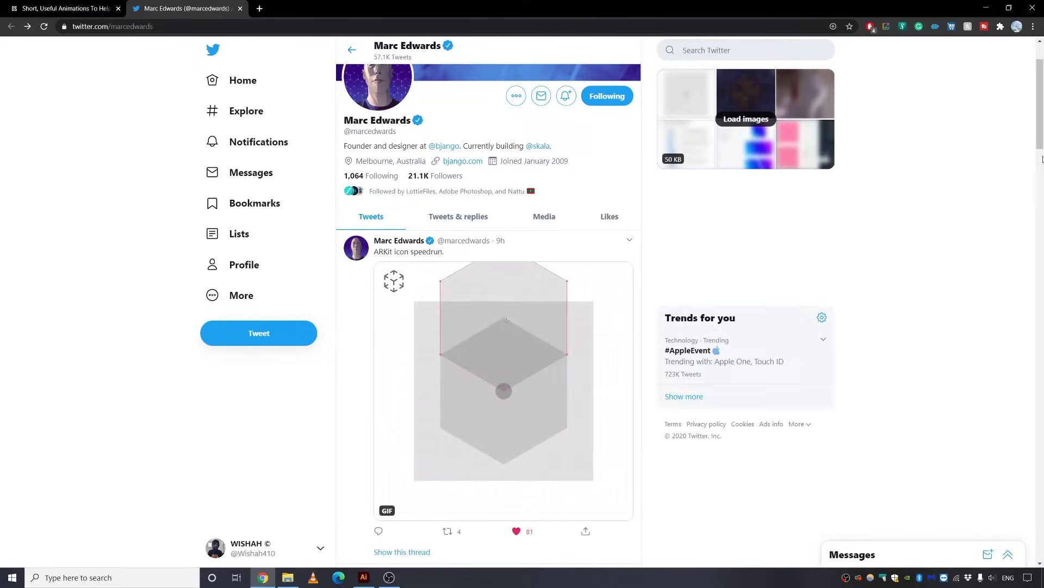
{"action": "left_click_drag", "start_coordinate": [1040, 141], "coordinate": [1041, 136]}
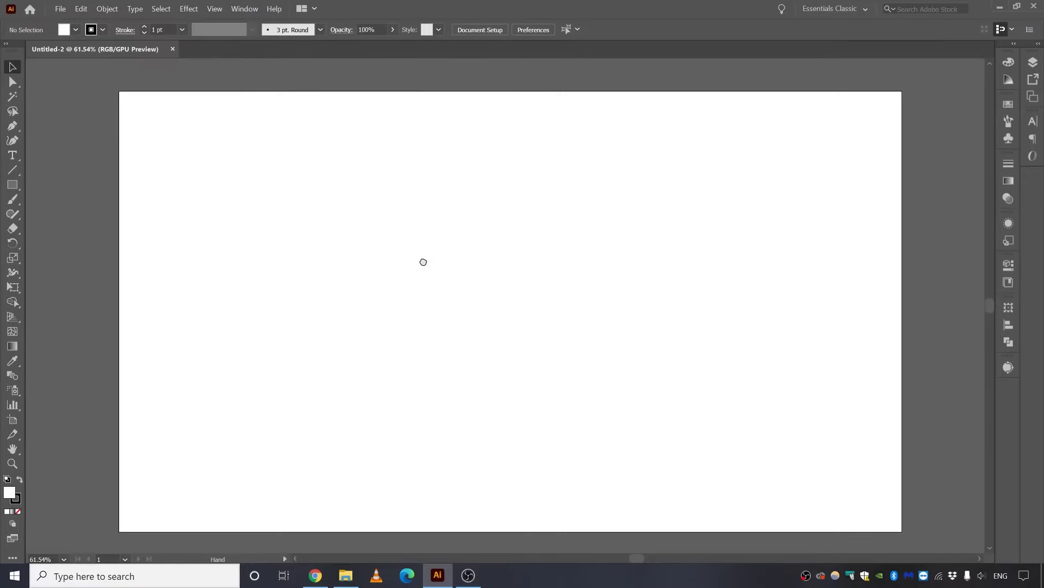
Step: Show the grid, enable Snap to Grid, disable Snap to Pixel, and zoom in on the artboard
{"action": "left_click_drag", "start_coordinate": [422, 259], "coordinate": [412, 257]}
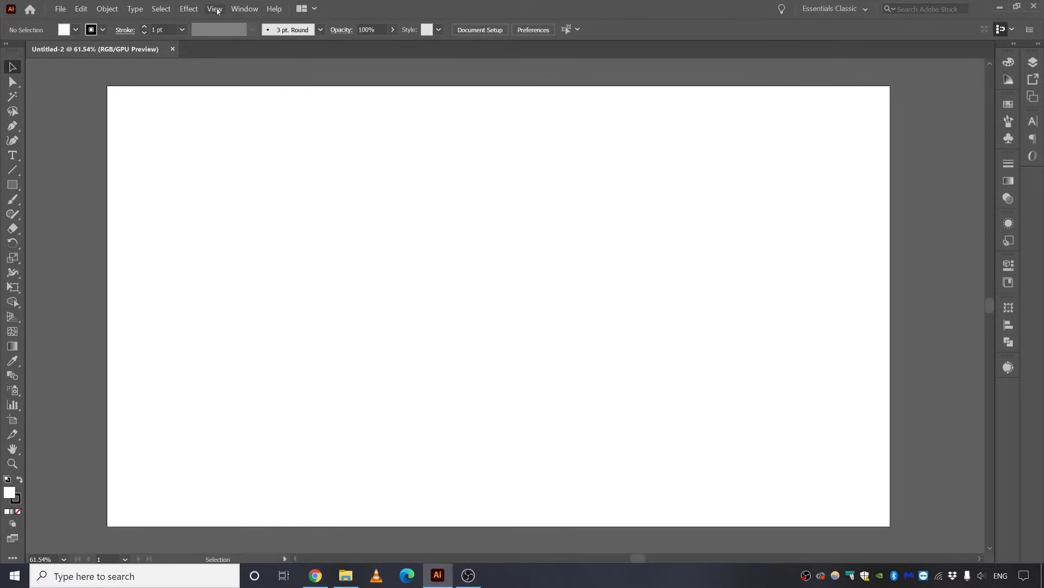
{"action": "left_click", "coordinate": [215, 9]}
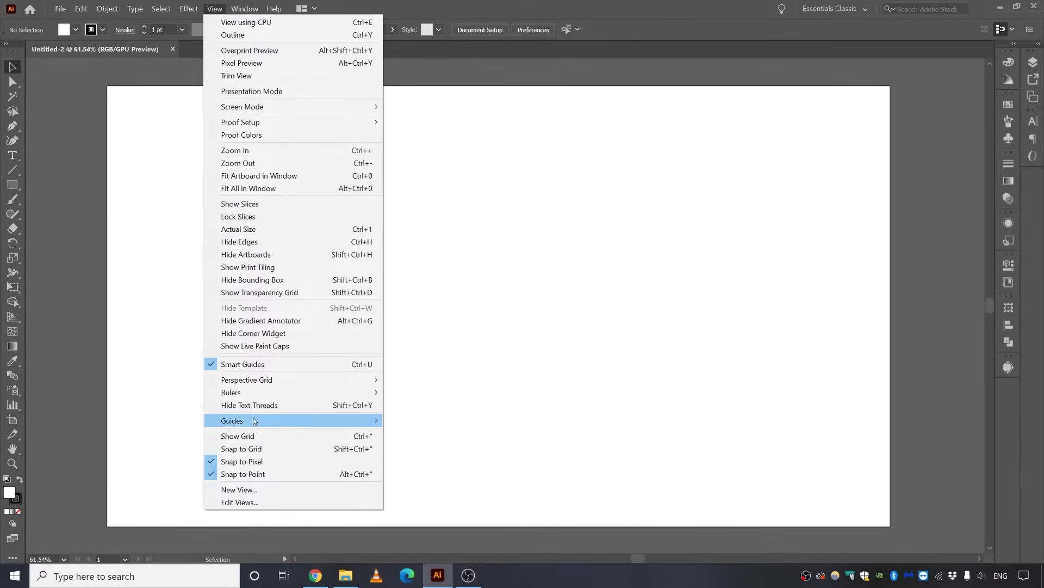
{"action": "left_click", "coordinate": [248, 437]}
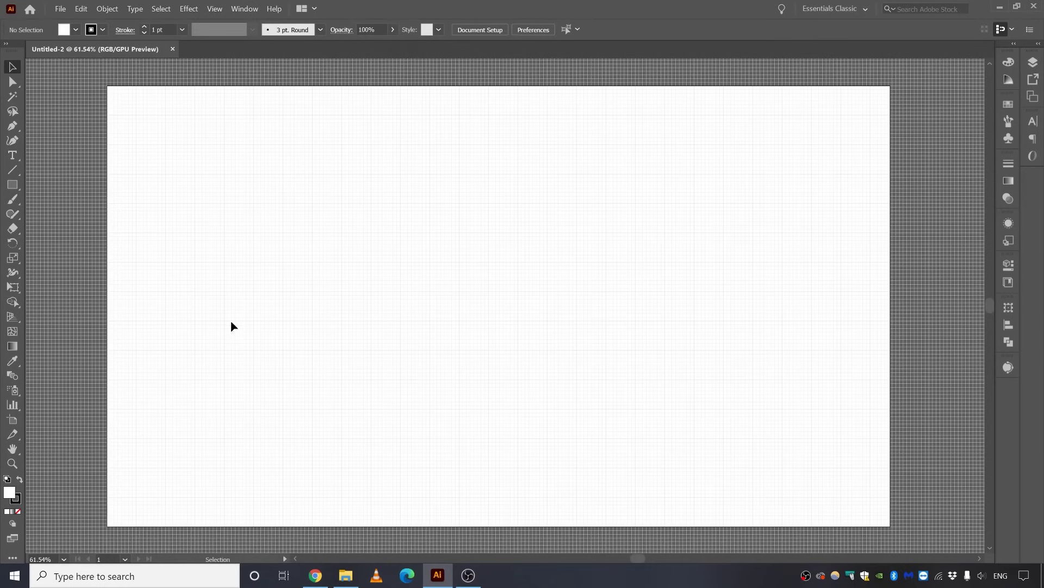
{"action": "left_click", "coordinate": [216, 9]}
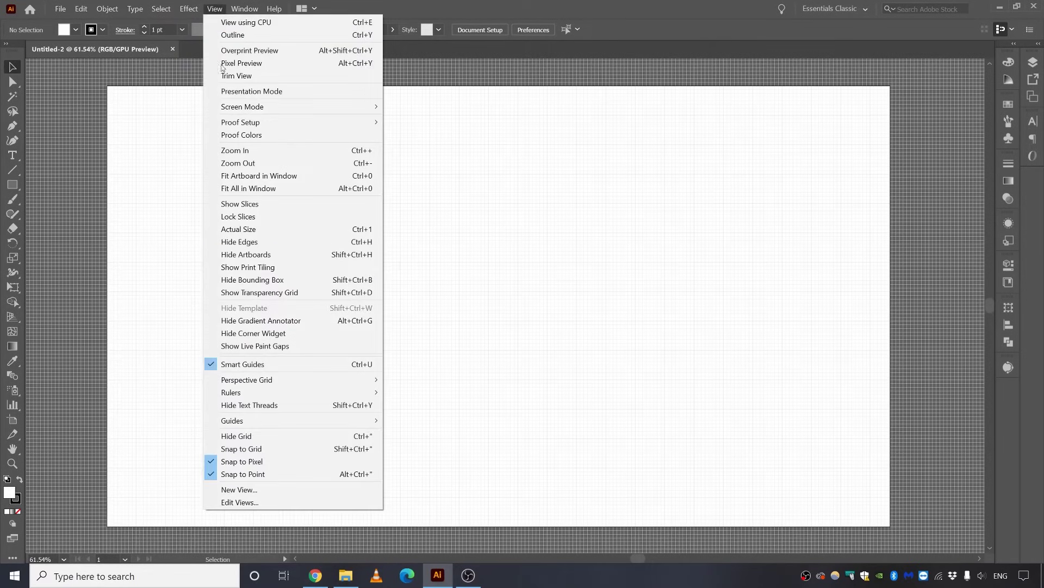
{"action": "left_click", "coordinate": [242, 449]}
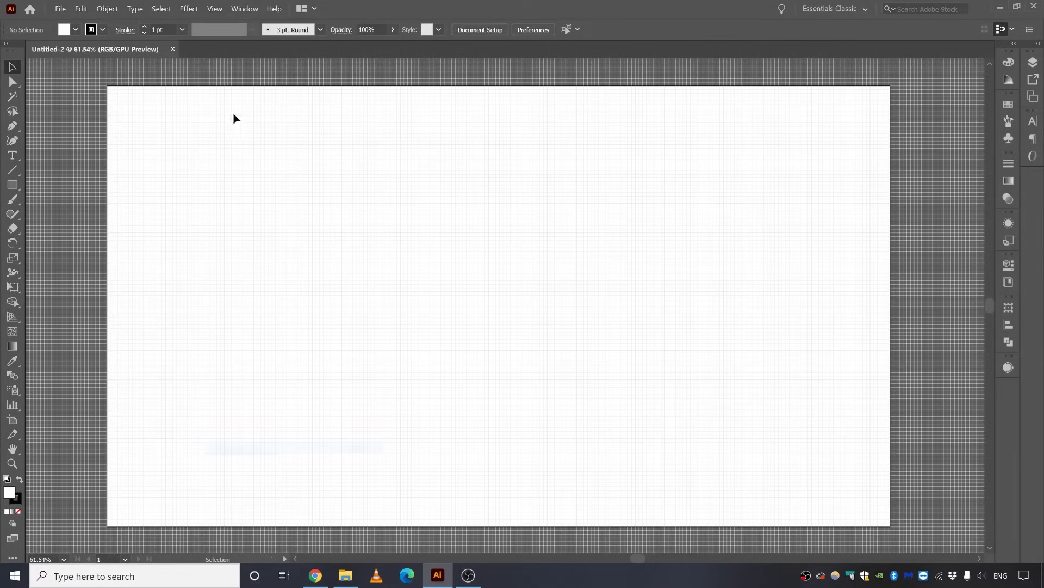
{"action": "left_click", "coordinate": [214, 9]}
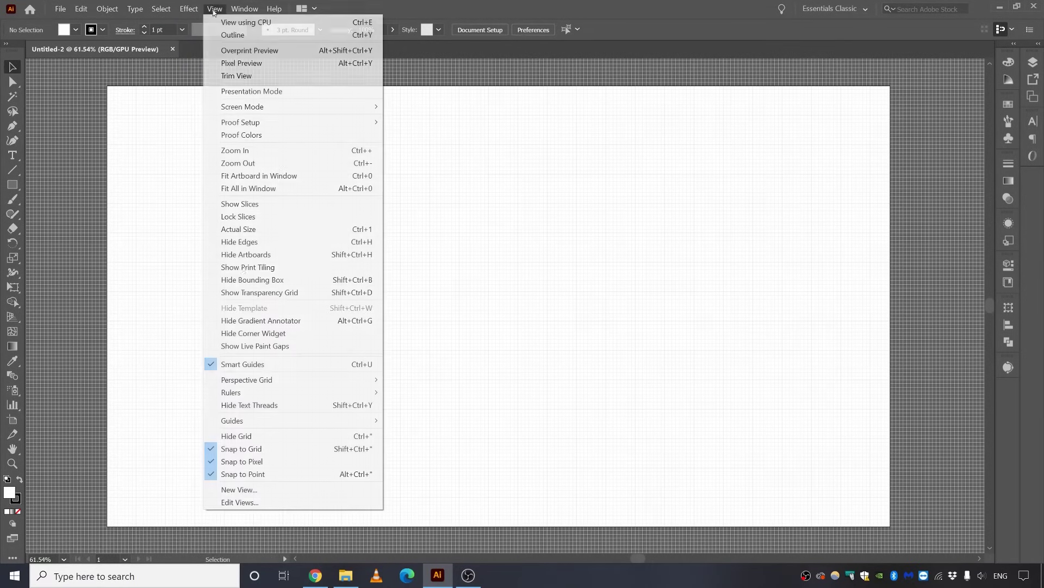
{"action": "left_click", "coordinate": [237, 462]}
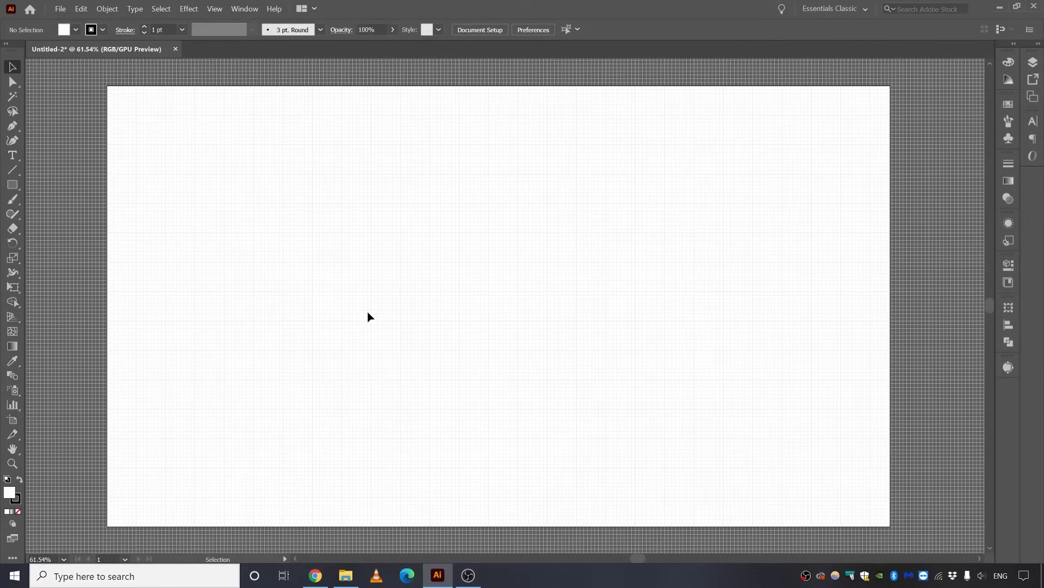
{"action": "key", "text": "ctrl+equal"}
{"action": "key", "text": "ctrl+equal"}
{"action": "key", "text": "ctrl+equal"}
{"action": "key", "text": "ctrl+equal"}
{"action": "key", "text": "ctrl+equal"}
{"action": "key", "text": "ctrl+equal"}
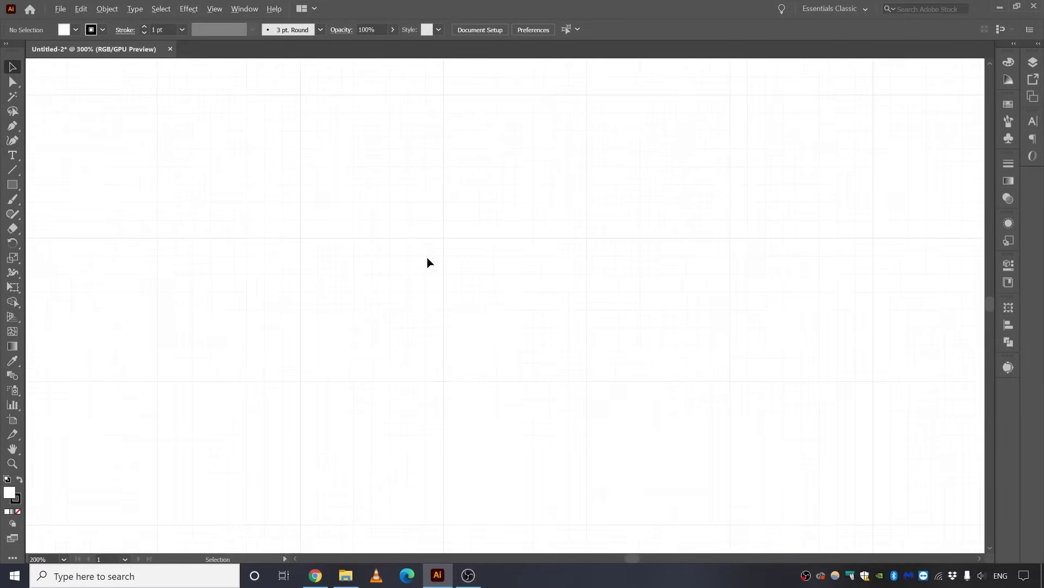
Step: Draw a three-point open V path with the Pen tool and set its fill to None
{"action": "left_click", "coordinate": [12, 126]}
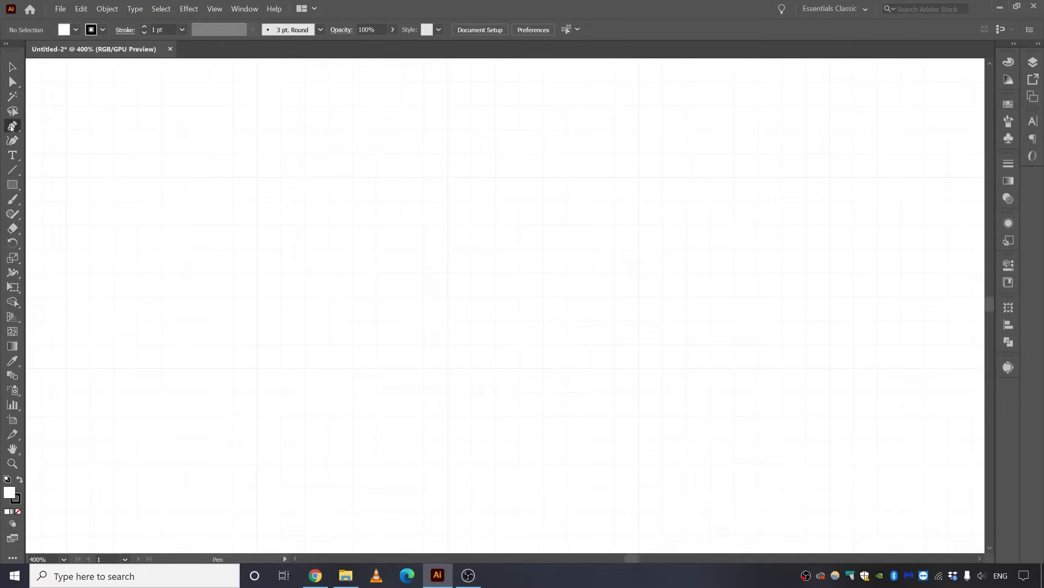
{"action": "left_click", "coordinate": [258, 179]}
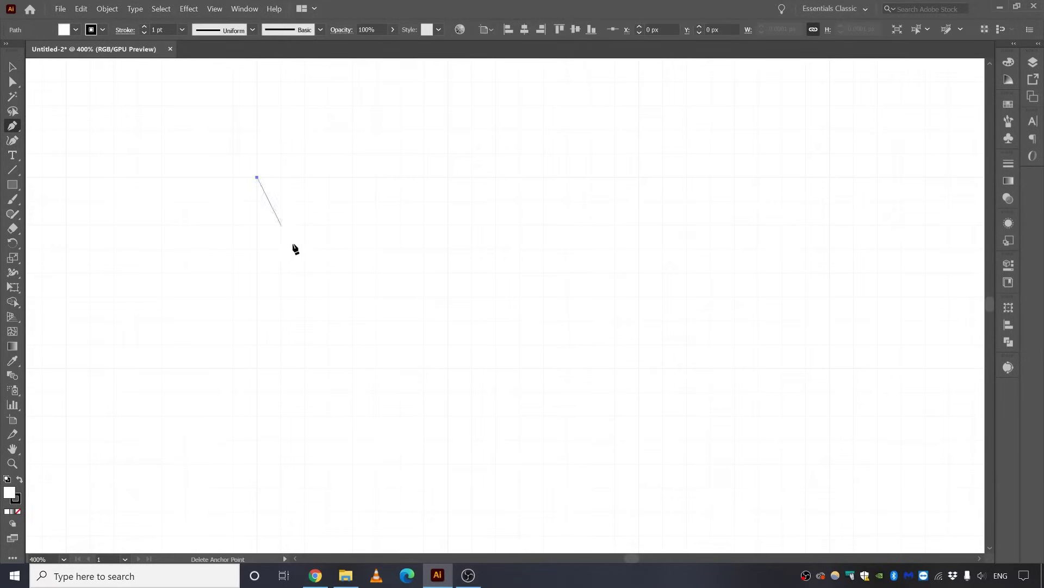
{"action": "left_click", "coordinate": [448, 368]}
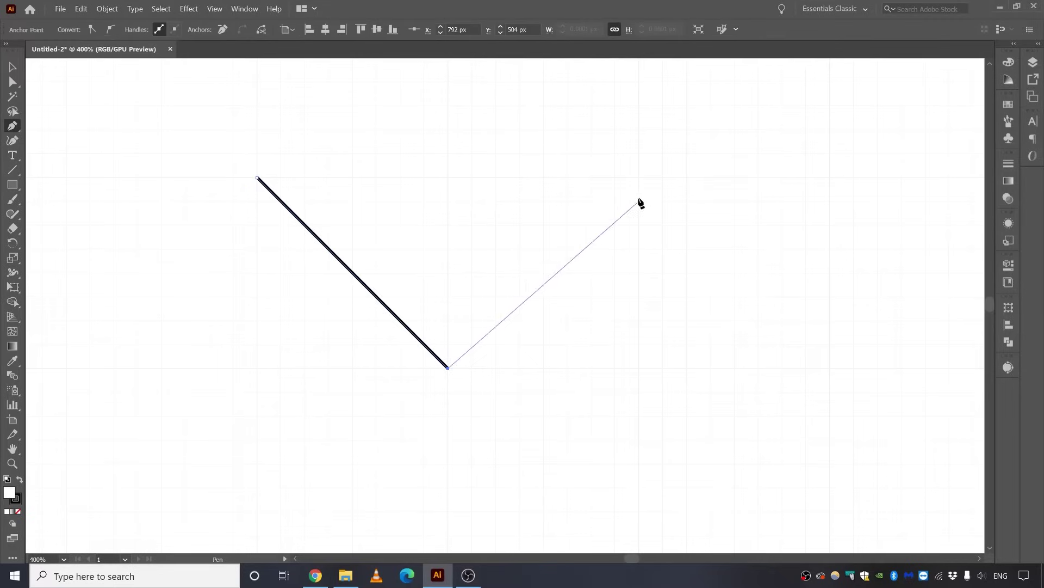
{"action": "left_click", "coordinate": [639, 179]}
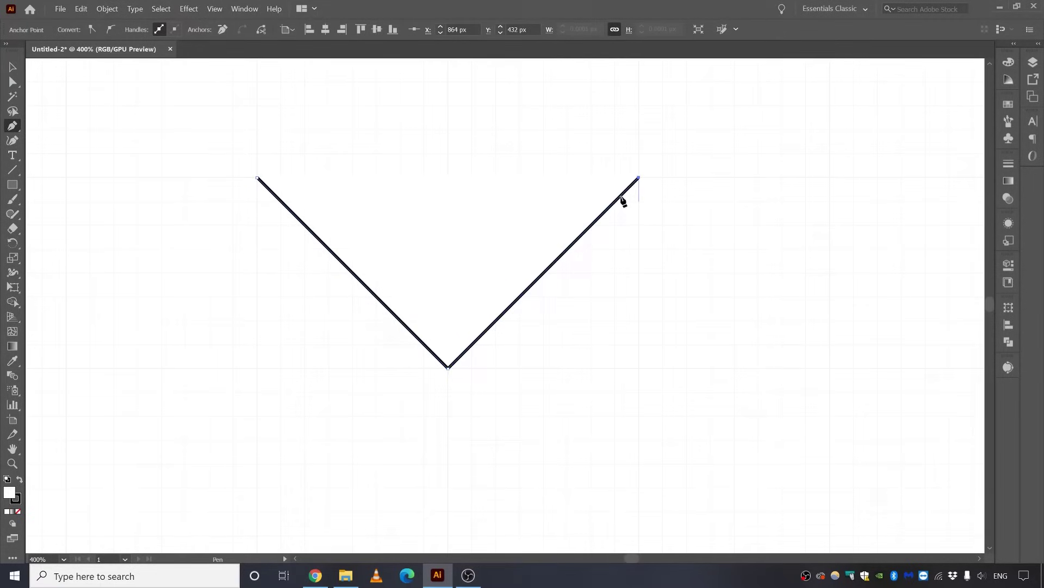
{"action": "left_click", "coordinate": [12, 67]}
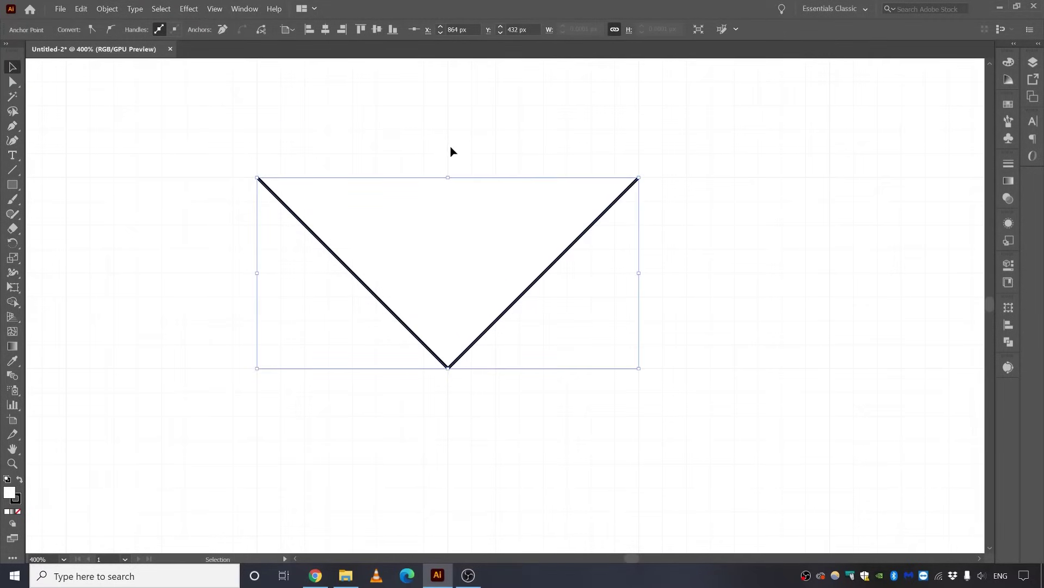
{"action": "left_click", "coordinate": [9, 494]}
{"action": "scroll", "coordinate": [541, 283], "scroll_direction": "down", "scroll_amount": 1}
Step: Raise the V's stroke weight to 80 pt in the Stroke panel
{"action": "left_click", "coordinate": [1009, 164]}
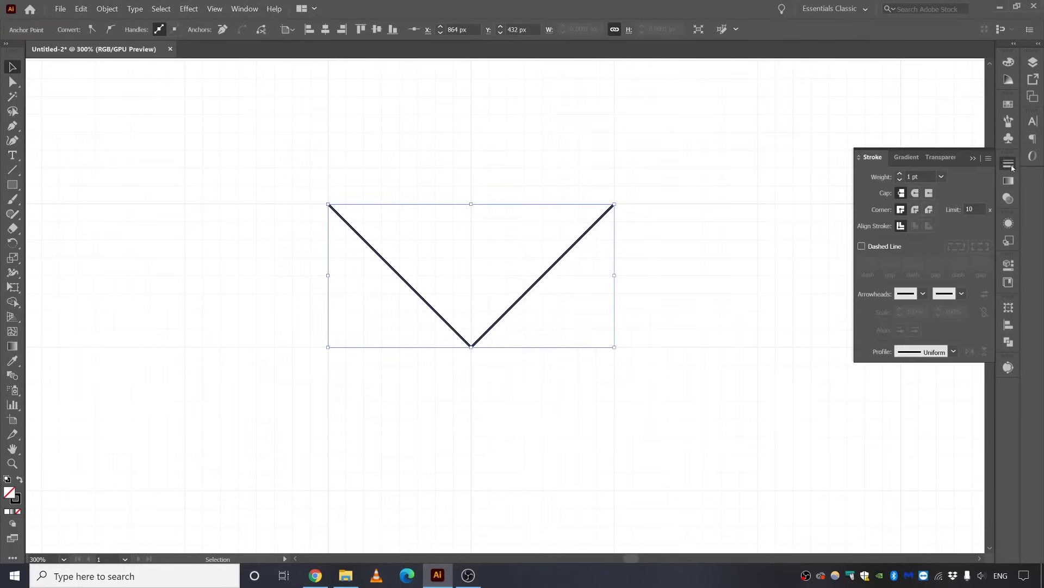
{"action": "left_click", "coordinate": [900, 175]}
{"action": "left_click", "coordinate": [900, 175]}
{"action": "left_click", "coordinate": [901, 175]}
{"action": "left_click", "coordinate": [901, 175]}
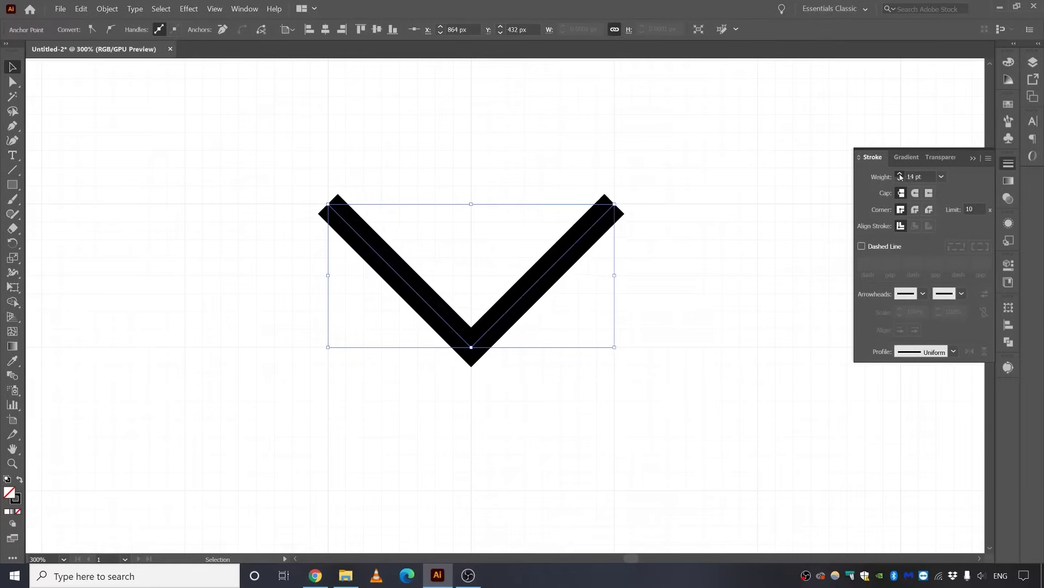
{"action": "left_click", "coordinate": [900, 175]}
{"action": "left_click", "coordinate": [900, 175]}
{"action": "left_click", "coordinate": [900, 175]}
{"action": "left_click", "coordinate": [901, 175]}
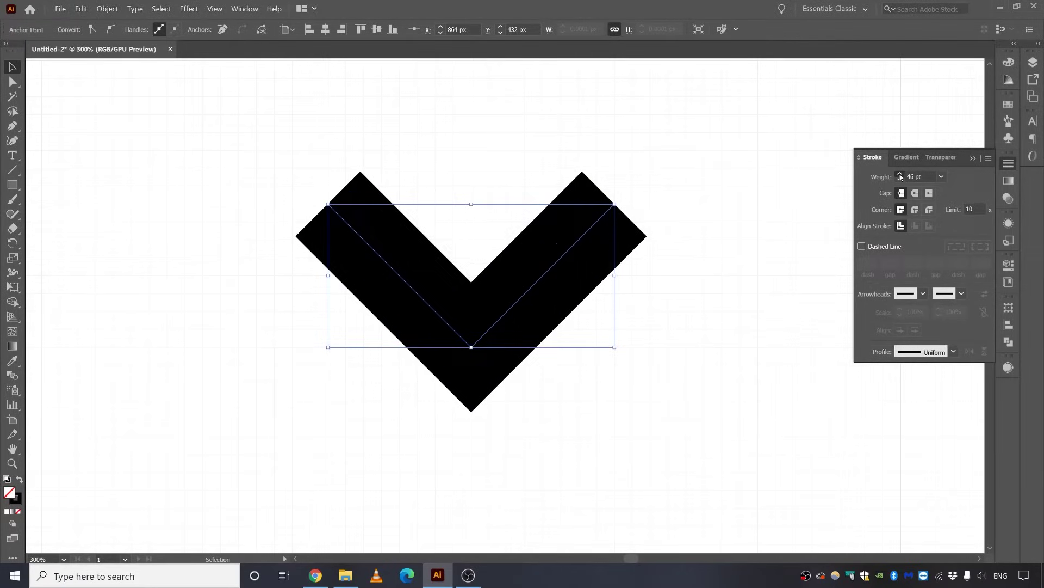
{"action": "left_click", "coordinate": [901, 174]}
{"action": "left_click", "coordinate": [900, 175]}
{"action": "left_click", "coordinate": [901, 174]}
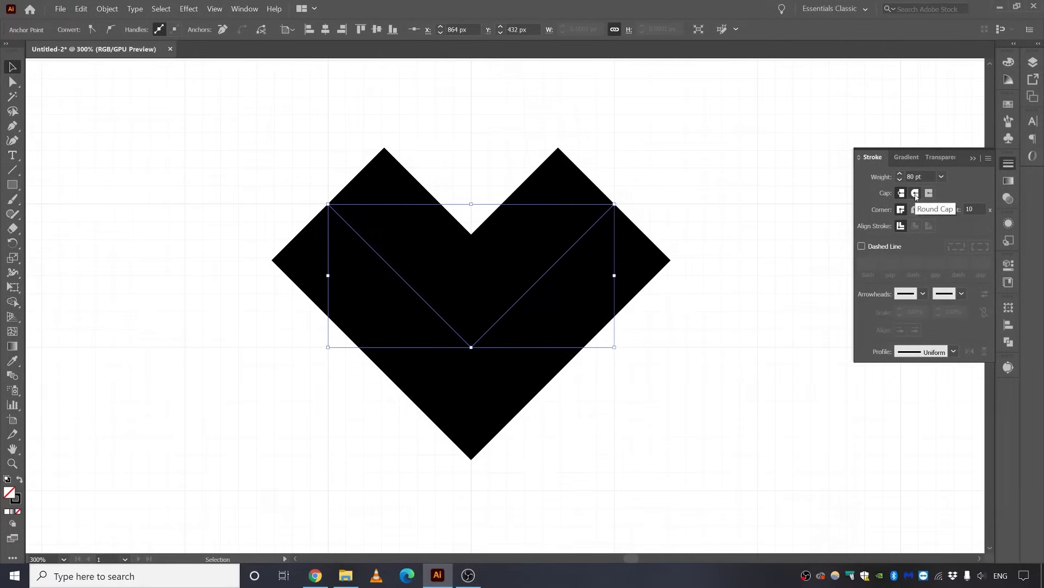
Step: Give the stroke round caps and thicken it to 160 pt, forming the heart
{"action": "left_click", "coordinate": [916, 193]}
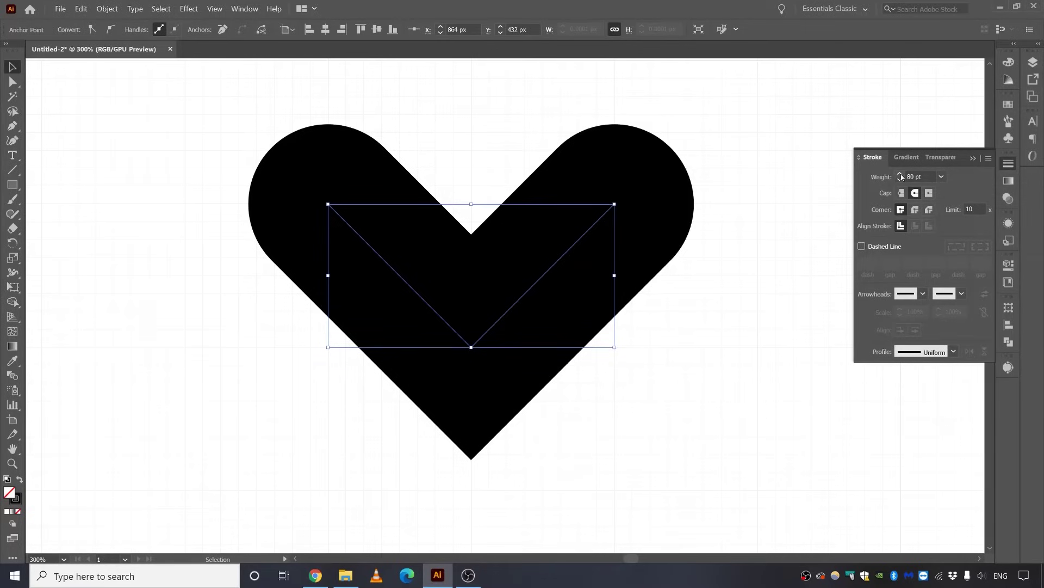
{"action": "left_click", "coordinate": [900, 174]}
{"action": "left_click", "coordinate": [901, 174]}
{"action": "left_click", "coordinate": [900, 175]}
{"action": "left_click", "coordinate": [900, 174]}
{"action": "left_click", "coordinate": [901, 175]}
{"action": "scroll", "coordinate": [359, 389], "scroll_direction": "down", "scroll_amount": 1}
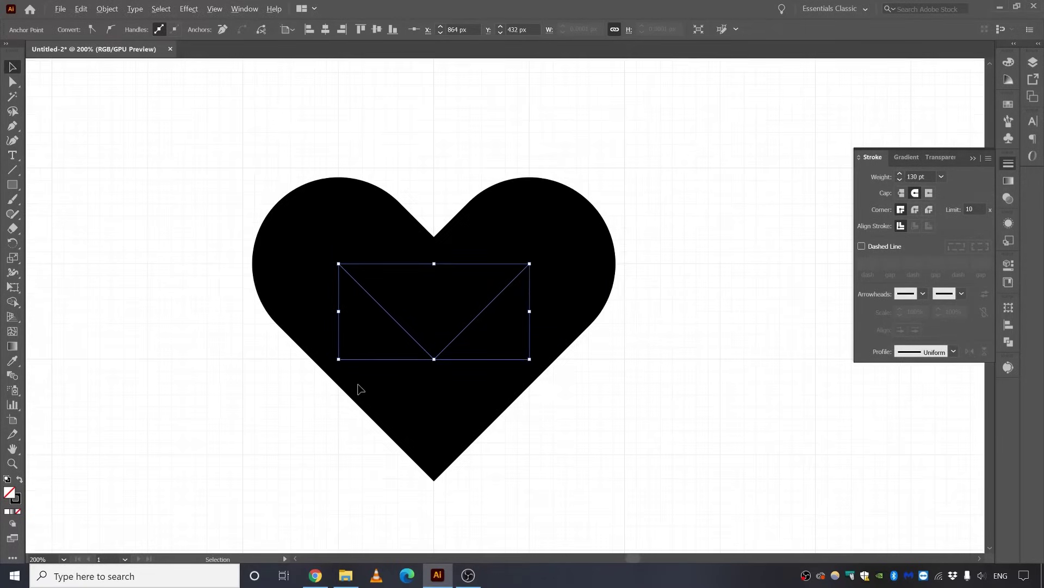
{"action": "left_click", "coordinate": [900, 175]}
{"action": "left_click", "coordinate": [900, 176]}
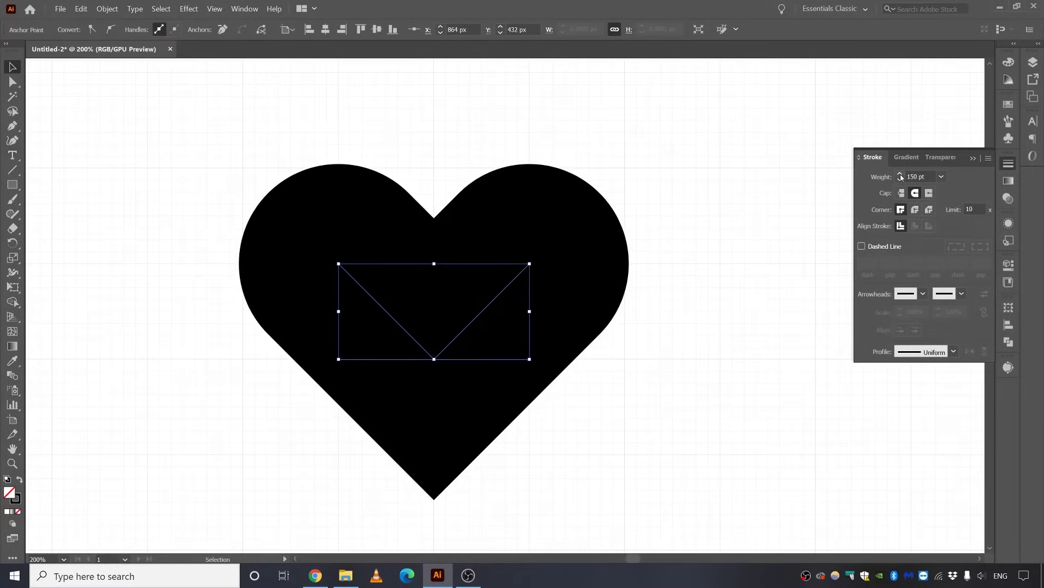
{"action": "left_click", "coordinate": [901, 175]}
Step: Convert the heart's inner left and right anchors into smooth curve points
{"action": "left_click", "coordinate": [12, 81]}
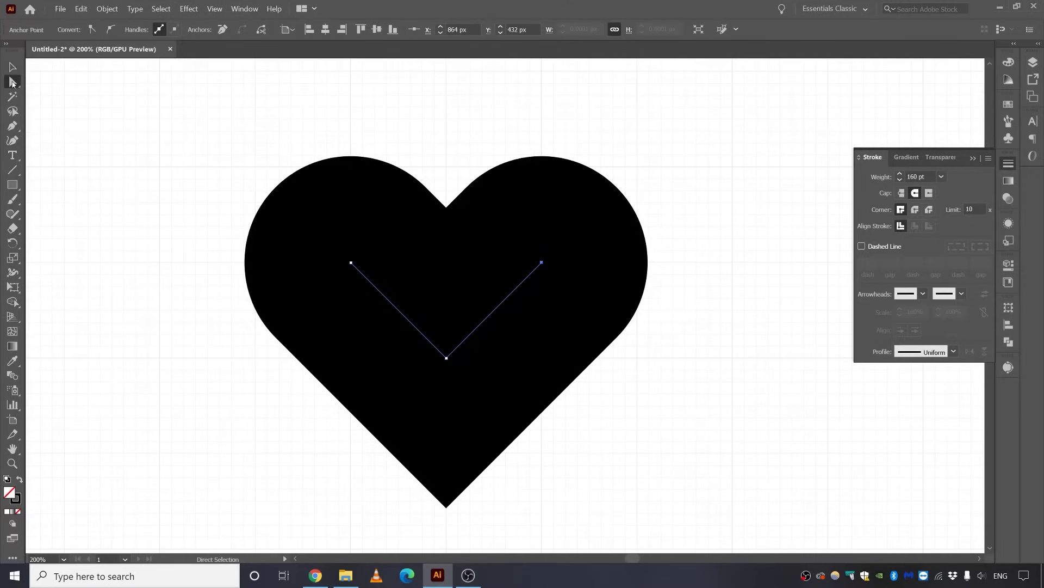
{"action": "left_click", "coordinate": [210, 206]}
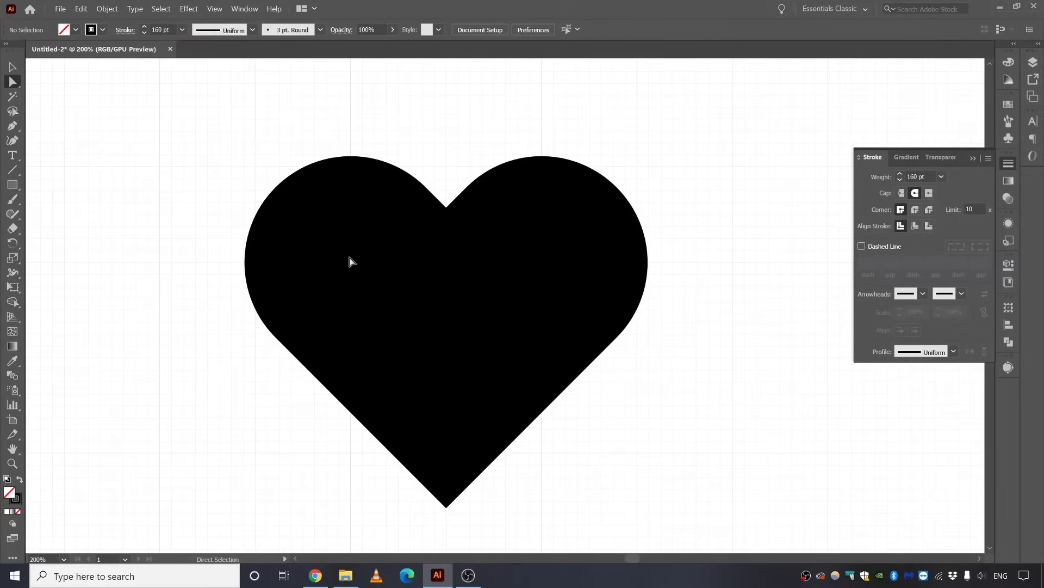
{"action": "left_click", "coordinate": [351, 263]}
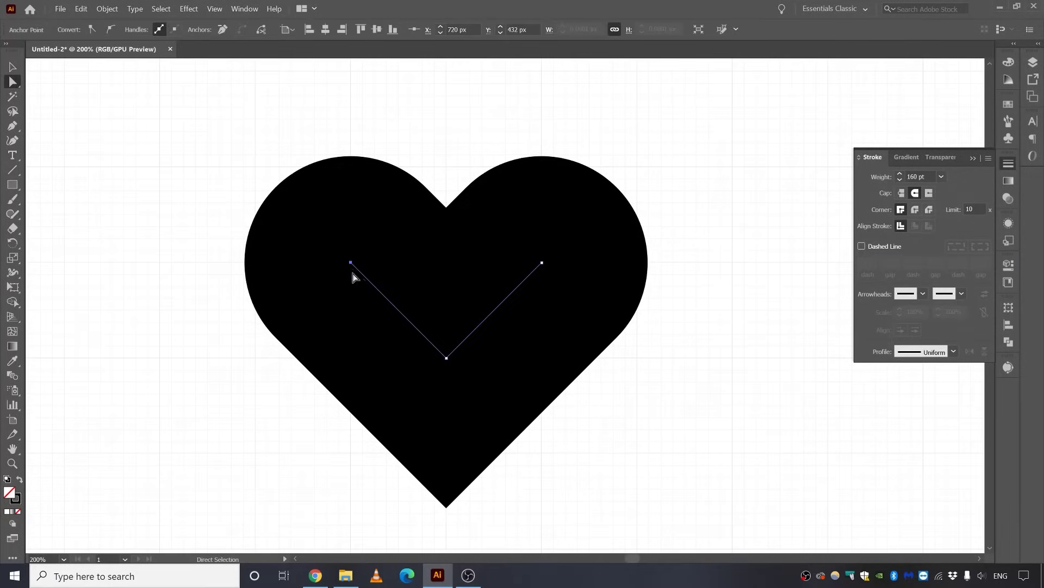
{"action": "left_click", "coordinate": [110, 29]}
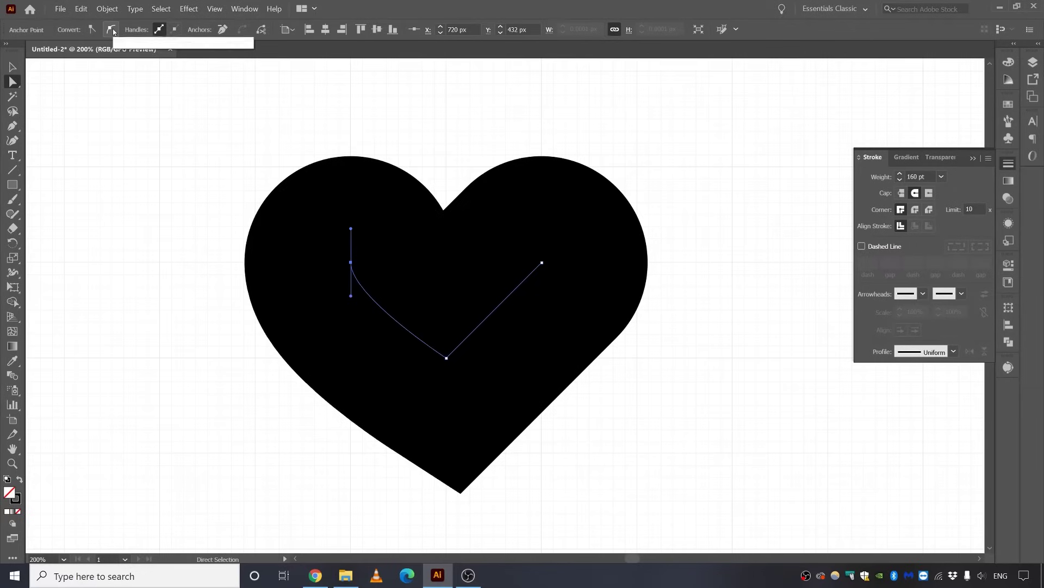
{"action": "left_click", "coordinate": [542, 263]}
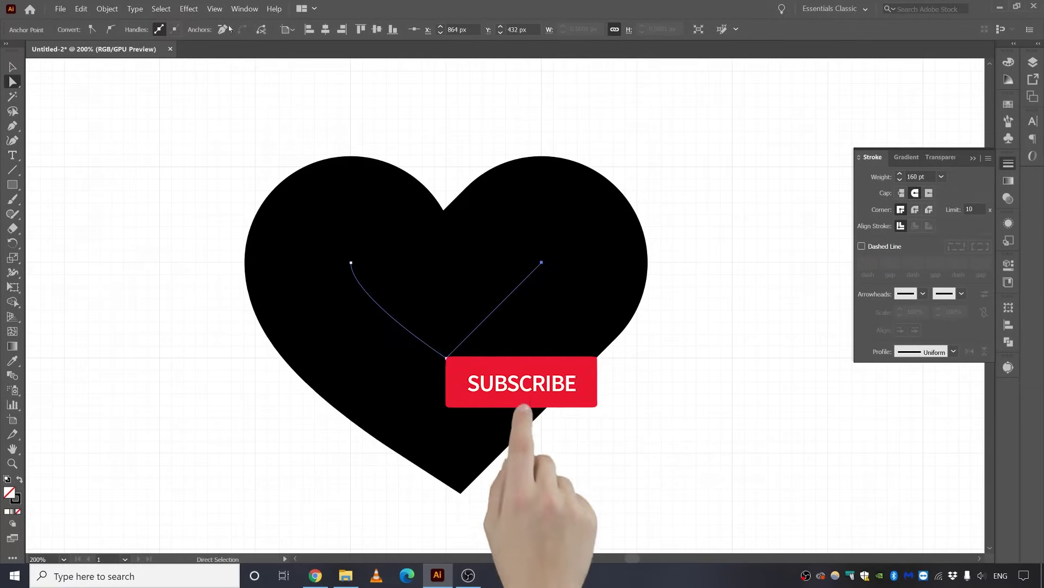
{"action": "left_click", "coordinate": [110, 29]}
{"action": "left_click", "coordinate": [445, 158]}
Step: Select the inner notch anchor, undo the last lower-point move, and deselect
{"action": "scroll", "coordinate": [444, 163], "scroll_direction": "down", "scroll_amount": 1}
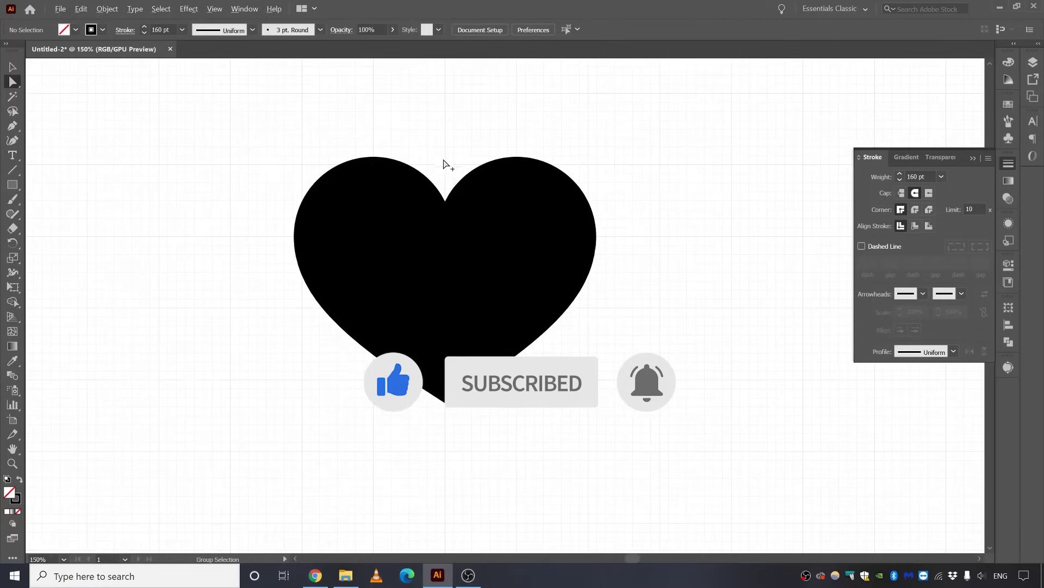
{"action": "left_click_drag", "start_coordinate": [469, 280], "coordinate": [445, 326]}
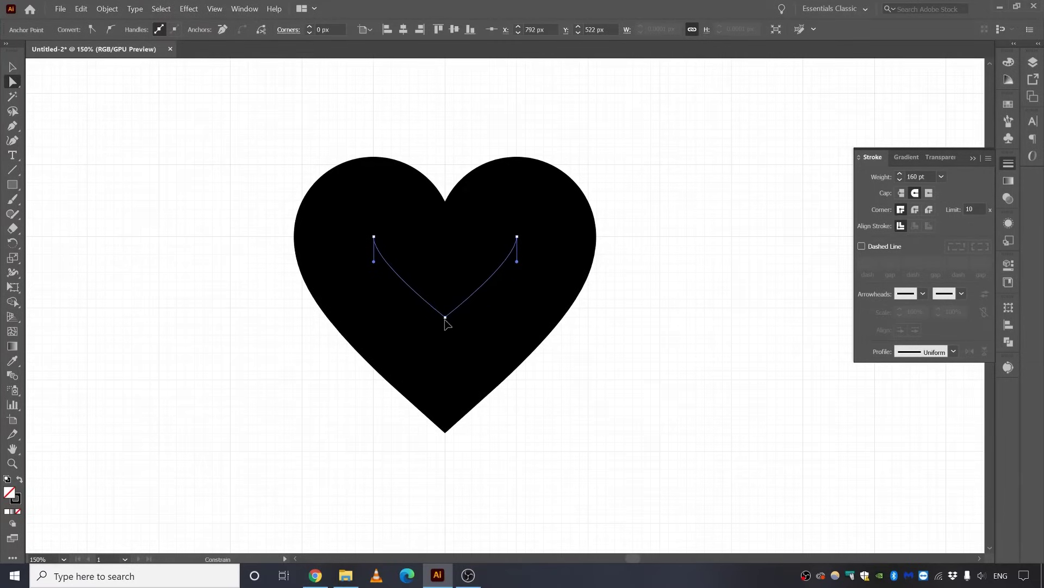
{"action": "key", "text": "ctrl+z"}
{"action": "left_click", "coordinate": [615, 336]}
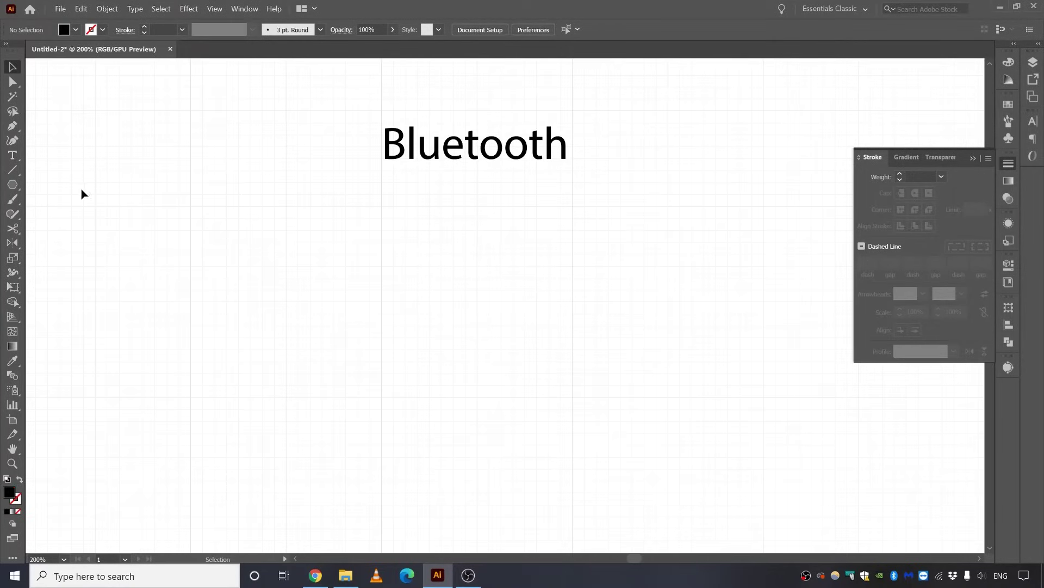
Step: Draw a four-sided polygon diamond below the Bluetooth label
{"action": "left_click", "coordinate": [12, 185]}
{"action": "left_click_drag", "start_coordinate": [480, 303], "coordinate": [524, 303]}
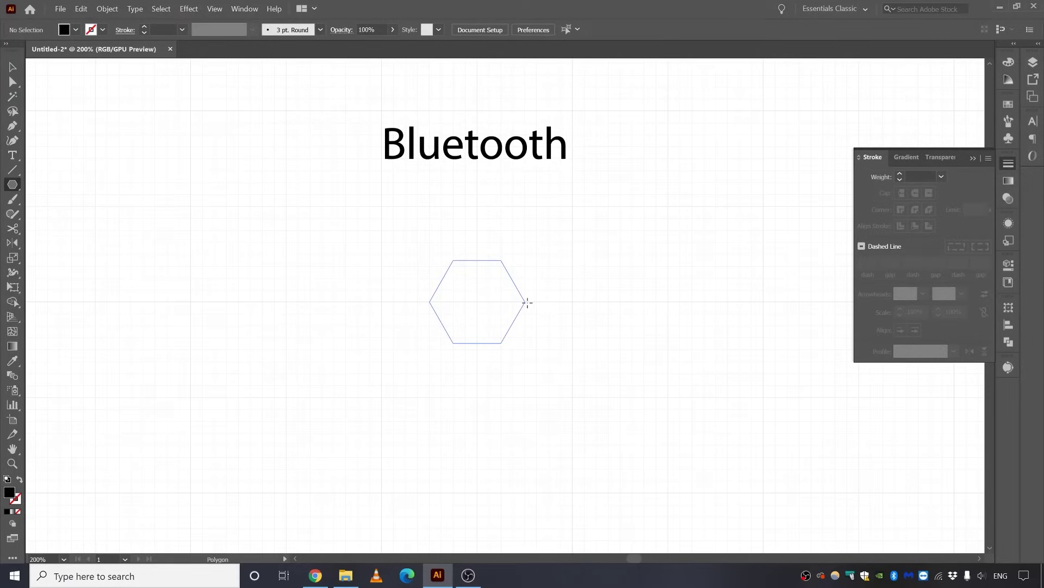
{"action": "key", "text": "Down"}
{"action": "key", "text": "Down"}
{"action": "left_click_drag", "start_coordinate": [527, 302], "coordinate": [527, 302]}
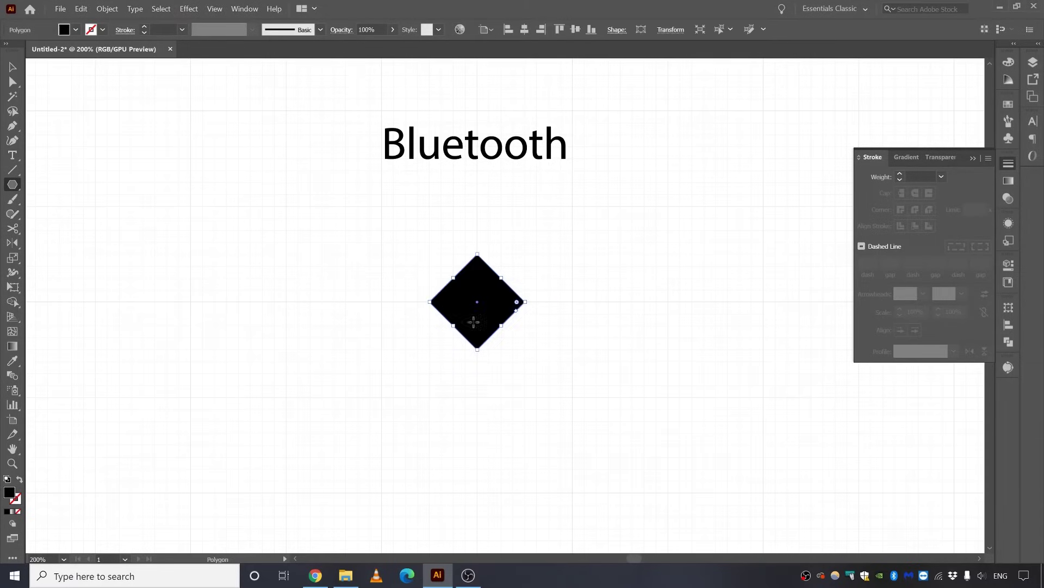
Step: Make the diamond a black outline with no fill and an 8 pt stroke
{"action": "left_click", "coordinate": [19, 479]}
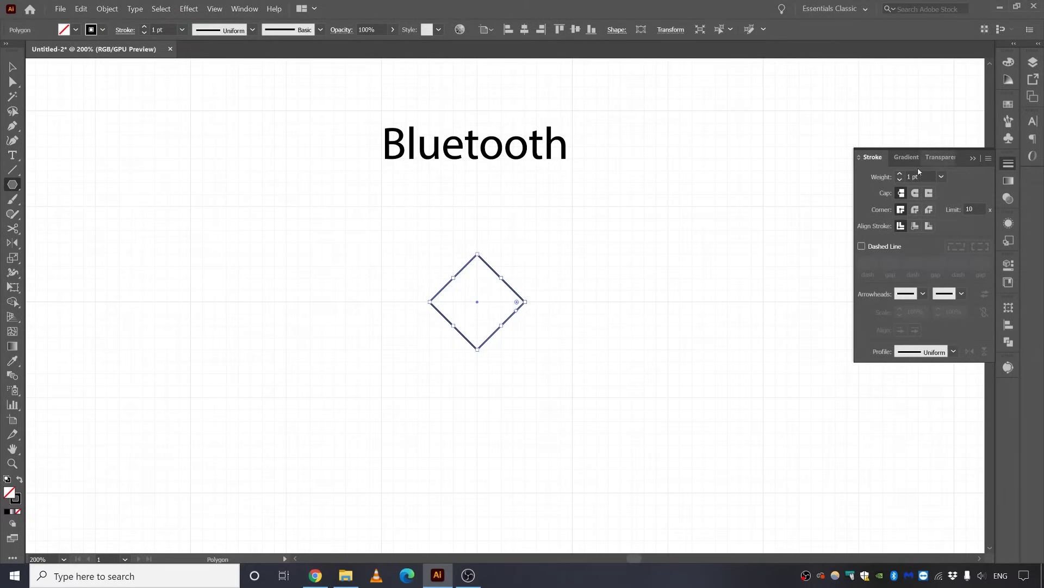
{"action": "left_click", "coordinate": [899, 173]}
{"action": "left_click", "coordinate": [899, 173]}
{"action": "left_click", "coordinate": [900, 174]}
{"action": "left_click", "coordinate": [900, 174]}
{"action": "left_click", "coordinate": [900, 173]}
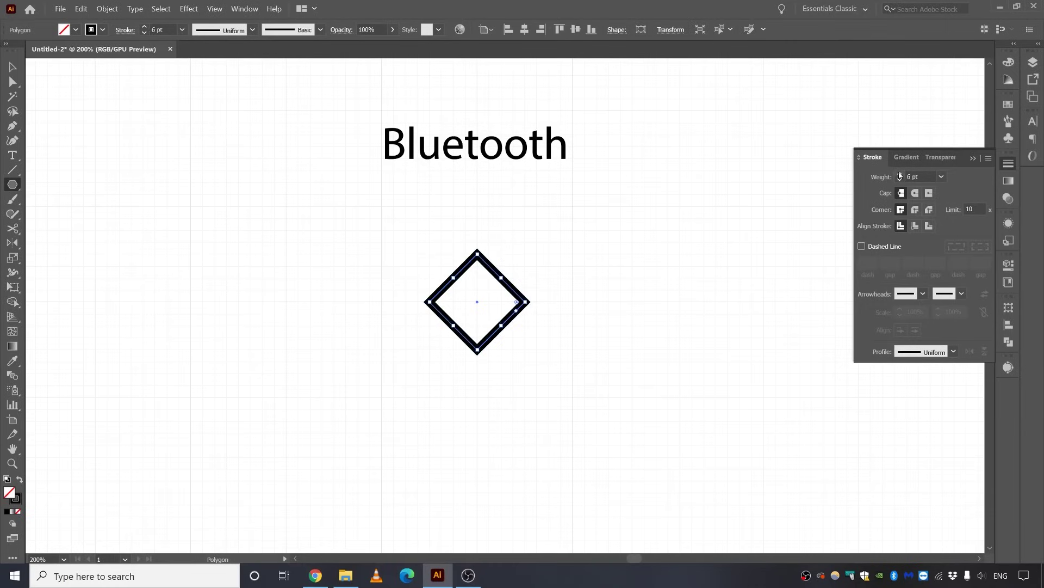
{"action": "left_click", "coordinate": [900, 173]}
{"action": "left_click", "coordinate": [900, 173]}
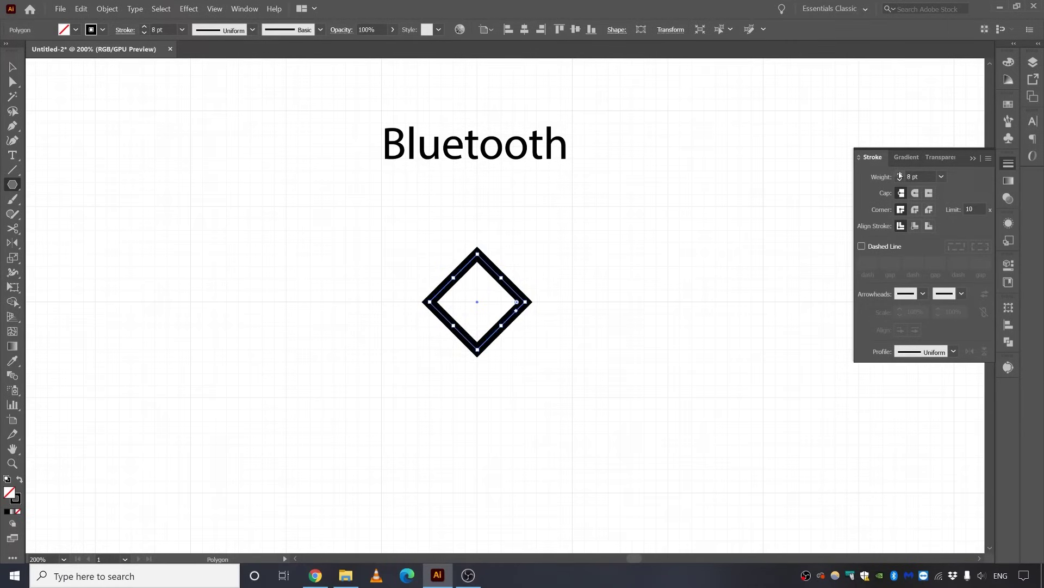
Step: Cut the diamond at its left corner with Scissors and drag that anchor into the Bluetooth stem
{"action": "left_click", "coordinate": [14, 229]}
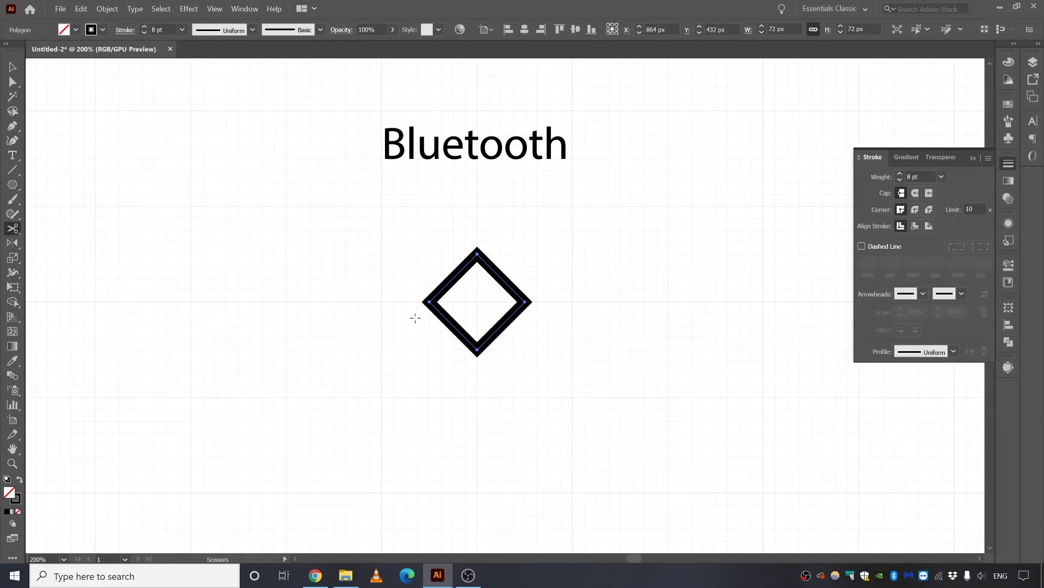
{"action": "left_click", "coordinate": [430, 302]}
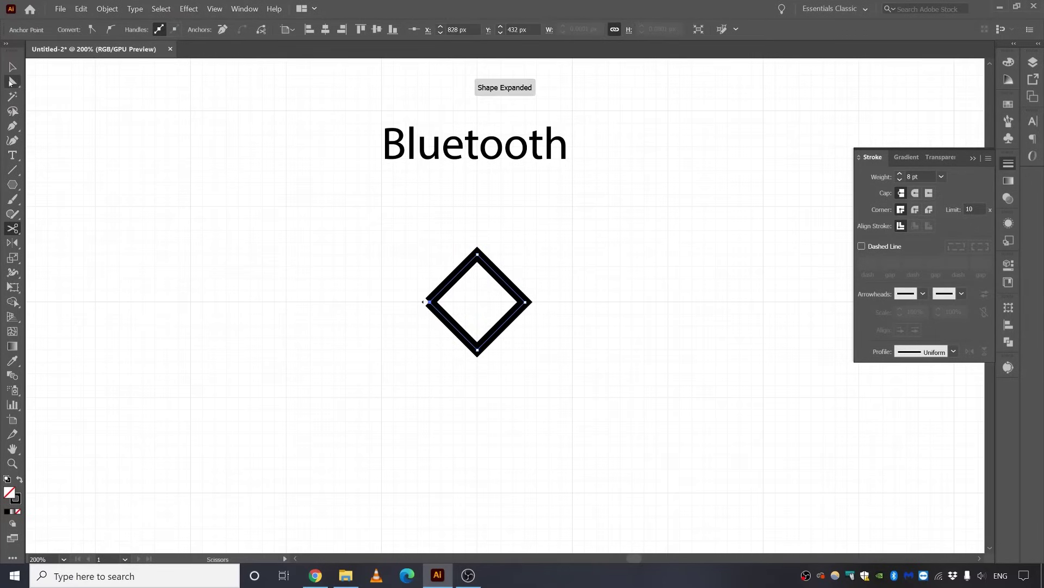
{"action": "key", "text": "a"}
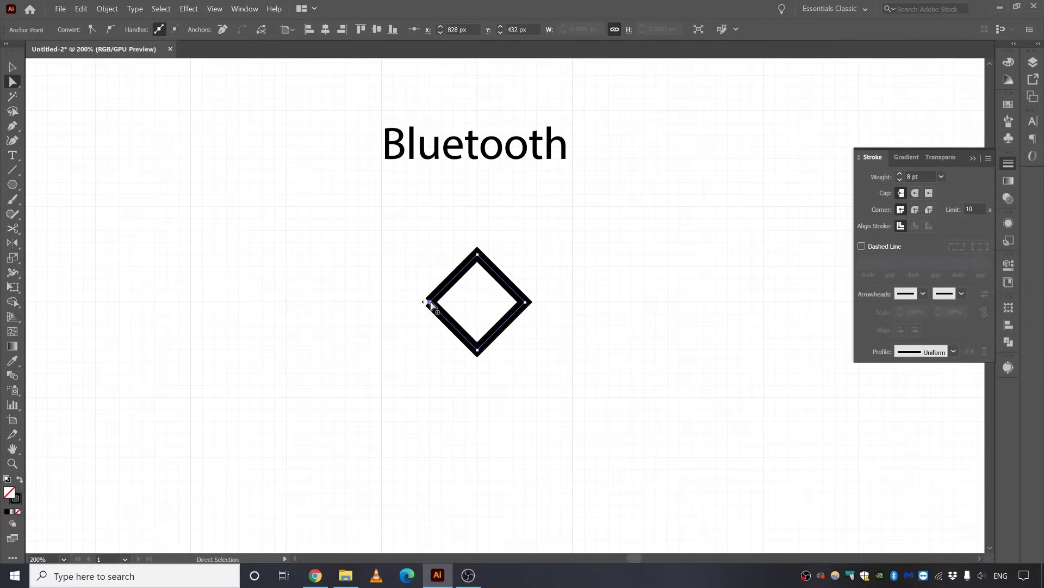
{"action": "left_click_drag", "start_coordinate": [430, 303], "coordinate": [479, 350]}
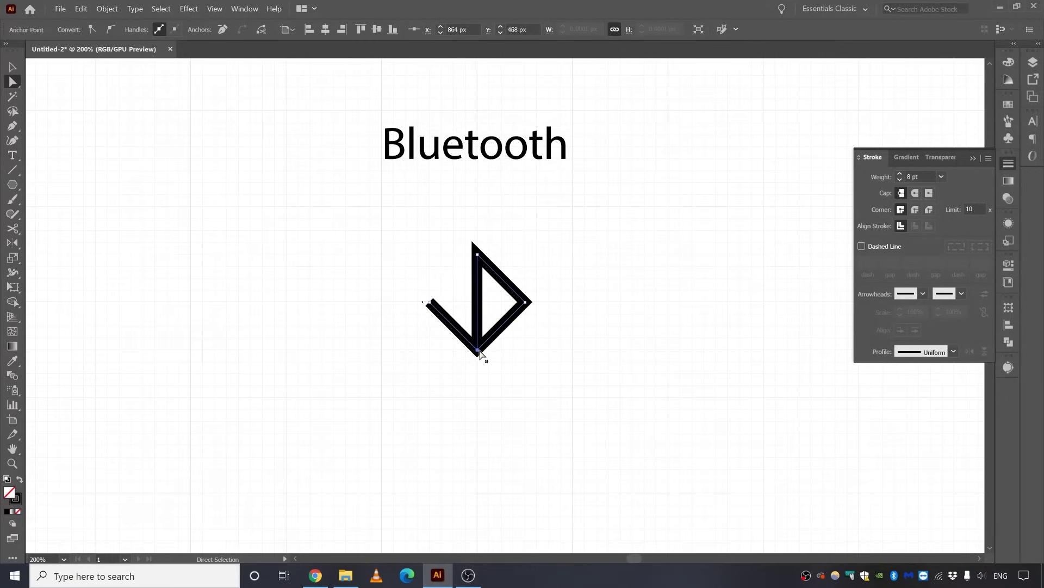
{"action": "key", "text": "v"}
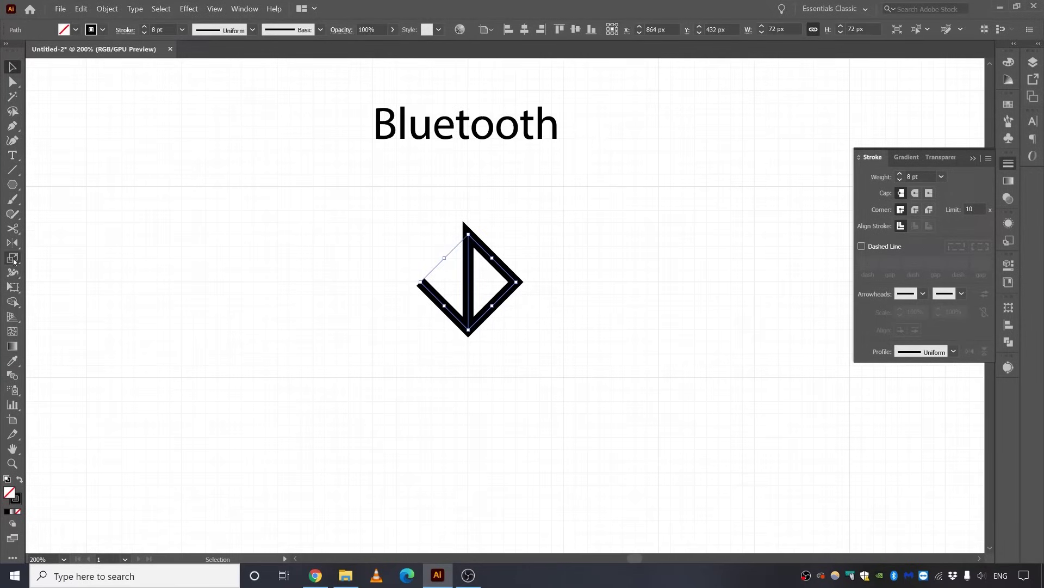
Step: Reflect a copy around the bottom anchor to complete the Bluetooth symbol, then select both halves
{"action": "left_click", "coordinate": [13, 243]}
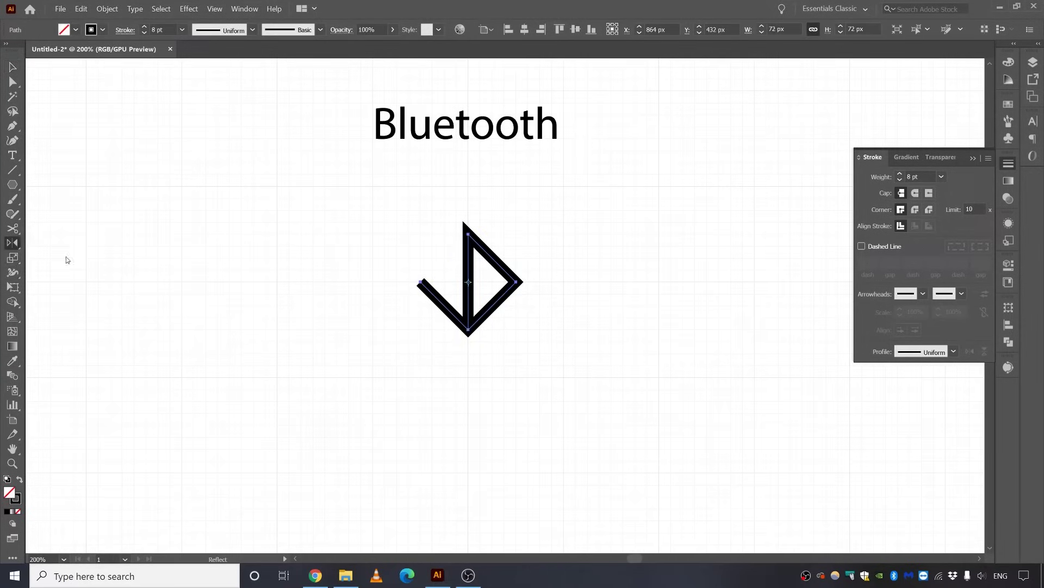
{"action": "left_click", "coordinate": [469, 329]}
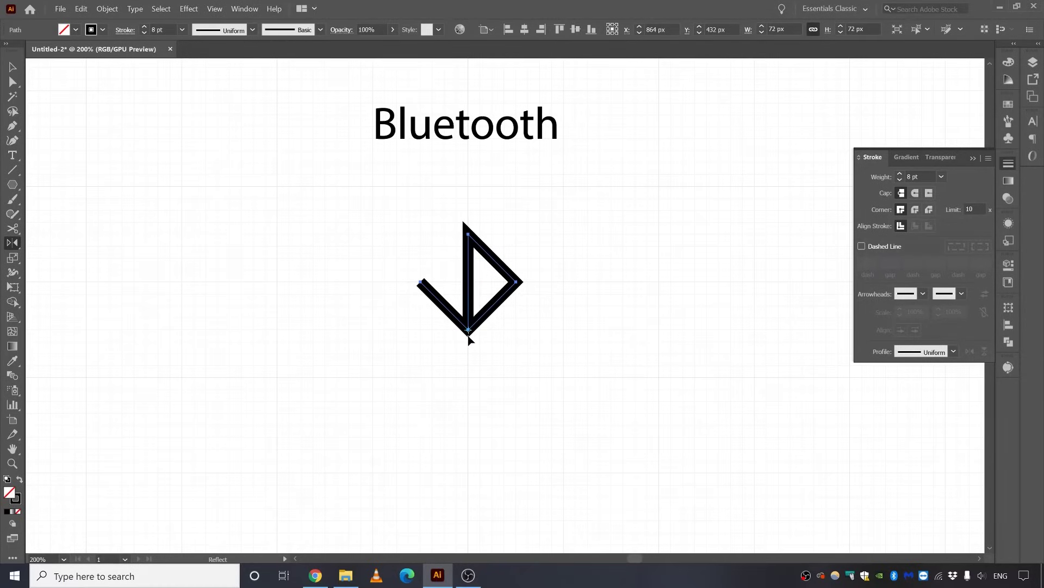
{"action": "left_click_drag", "start_coordinate": [468, 330], "coordinate": [469, 330]}
{"action": "left_click_drag", "start_coordinate": [468, 233], "coordinate": [468, 425]}
{"action": "key", "text": "v"}
{"action": "left_click", "coordinate": [609, 445]}
{"action": "left_click_drag", "start_coordinate": [609, 445], "coordinate": [618, 478]}
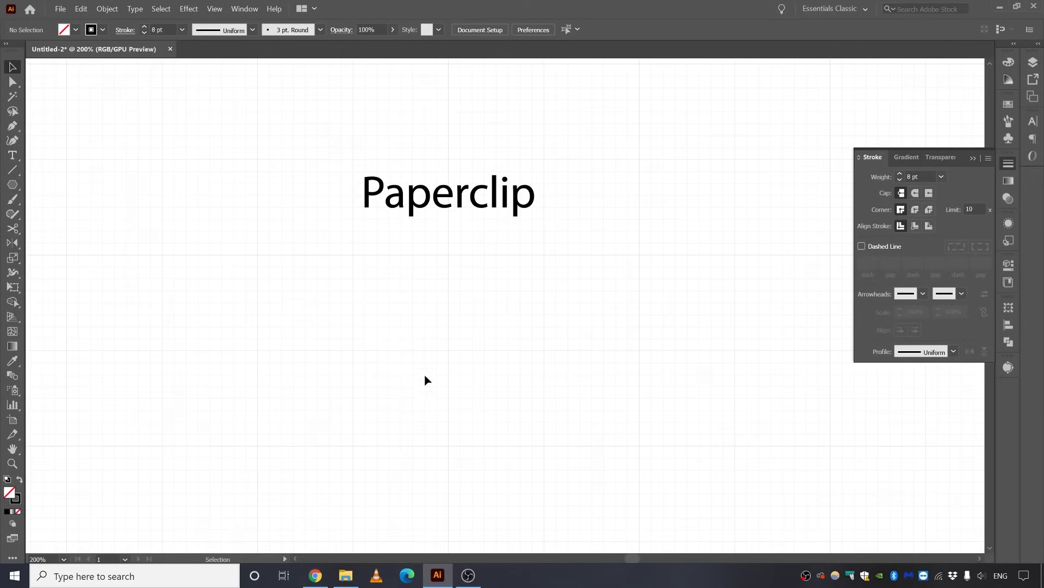
Step: Draw the paperclip's nested rectangular path below the Paperclip label with the Pen tool
{"action": "left_click", "coordinate": [12, 128]}
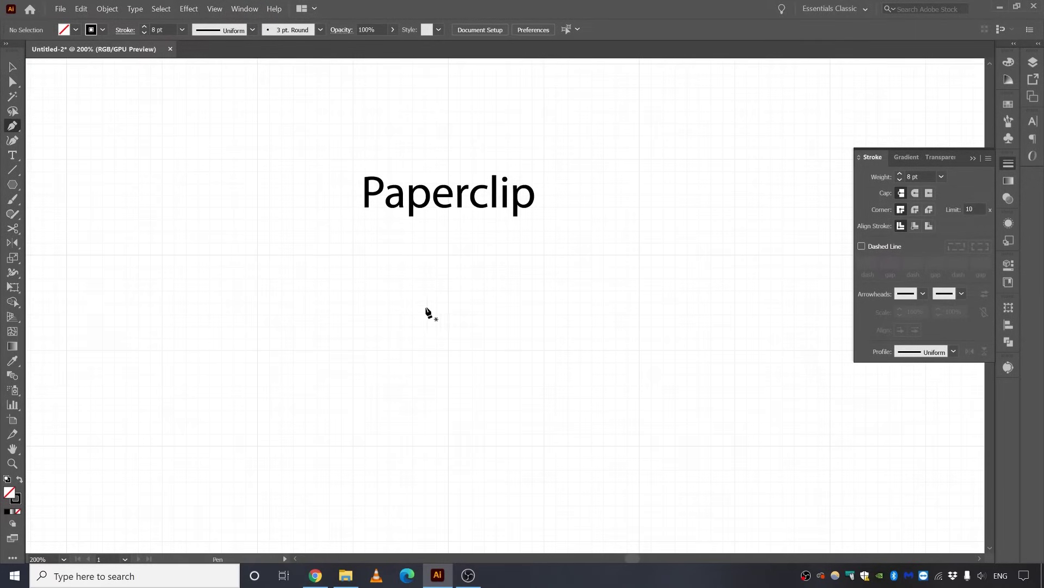
{"action": "left_click", "coordinate": [448, 302]}
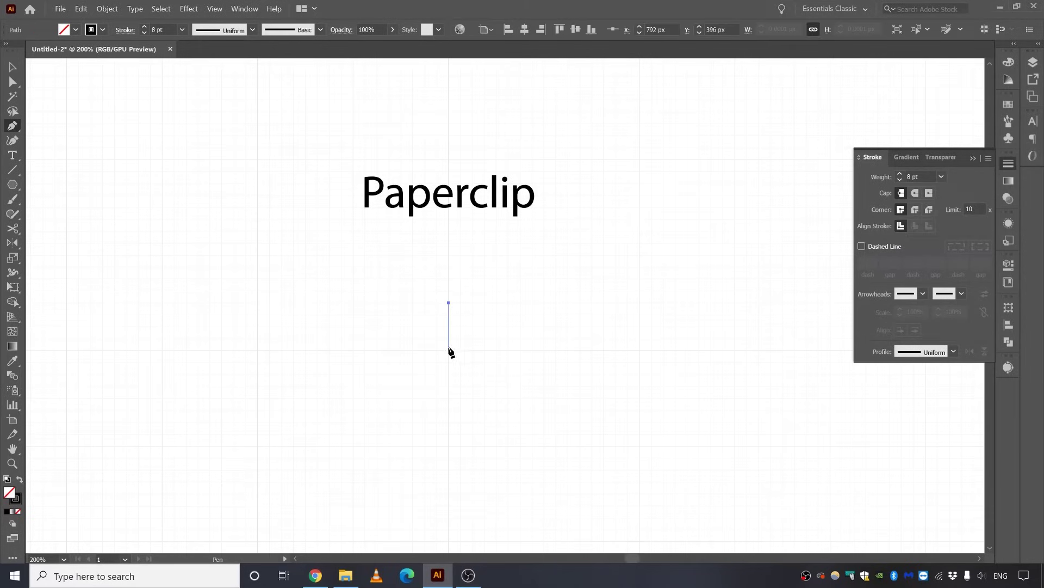
{"action": "left_click", "coordinate": [449, 399]}
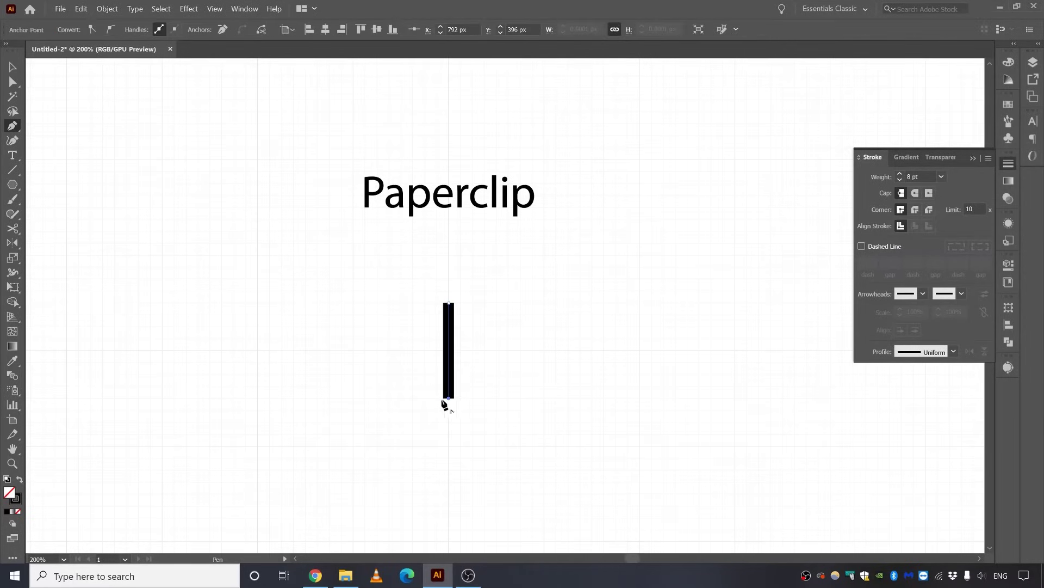
{"action": "left_click", "coordinate": [424, 398]}
{"action": "left_click", "coordinate": [424, 255]}
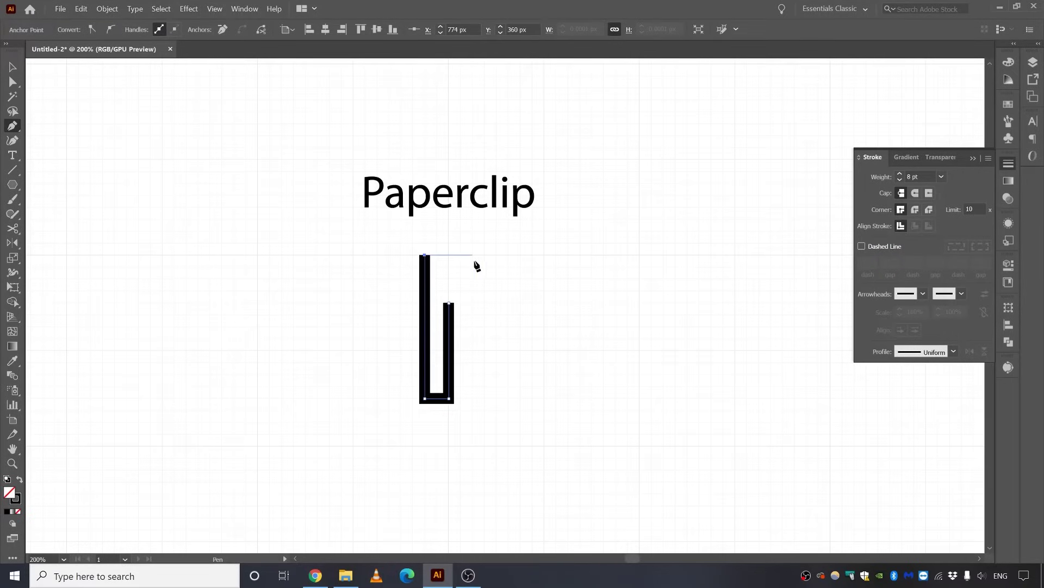
{"action": "left_click", "coordinate": [473, 254]}
{"action": "left_click", "coordinate": [473, 445]}
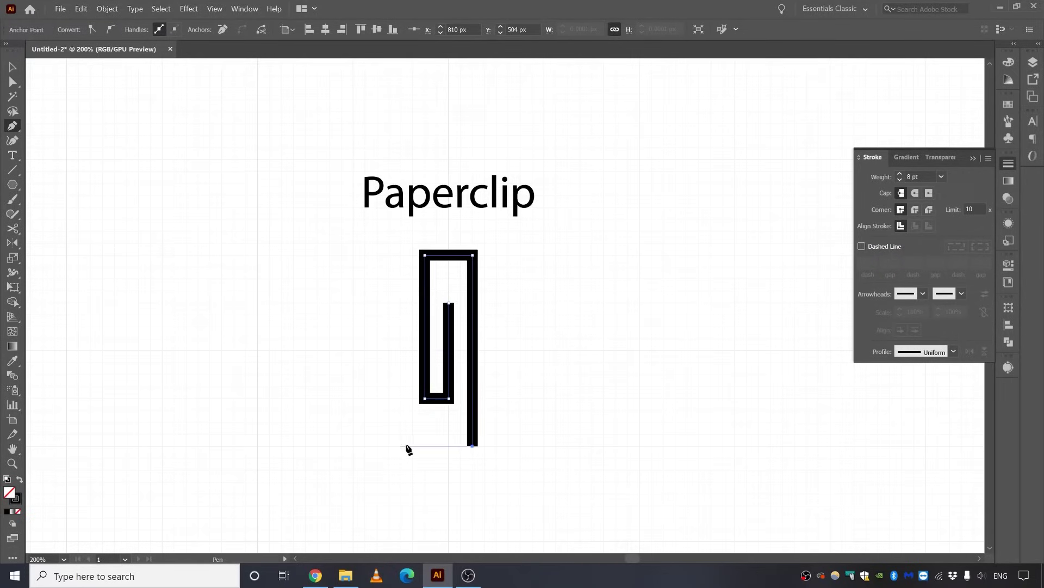
{"action": "left_click", "coordinate": [401, 446]}
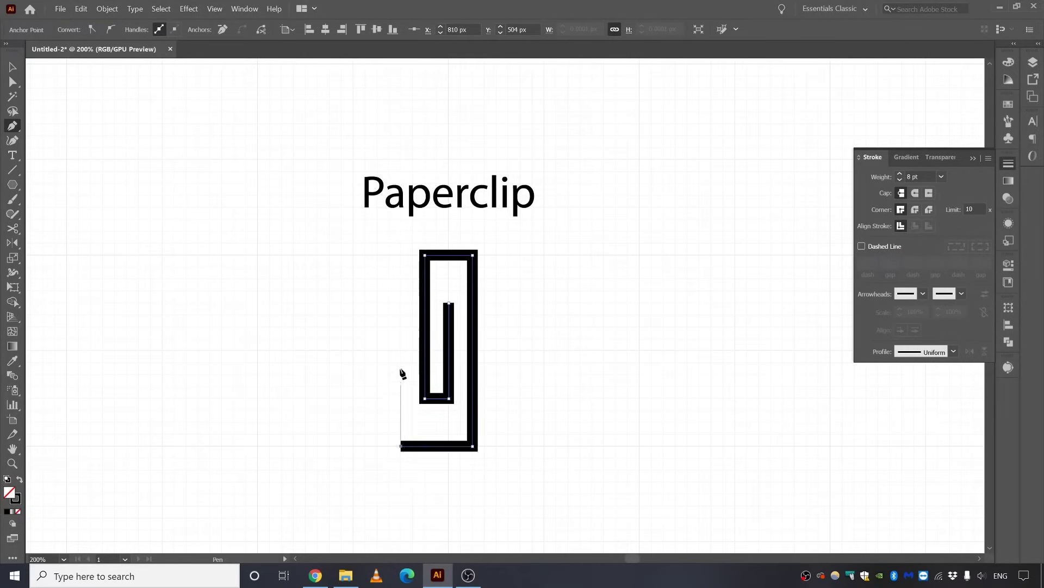
{"action": "left_click", "coordinate": [401, 303]}
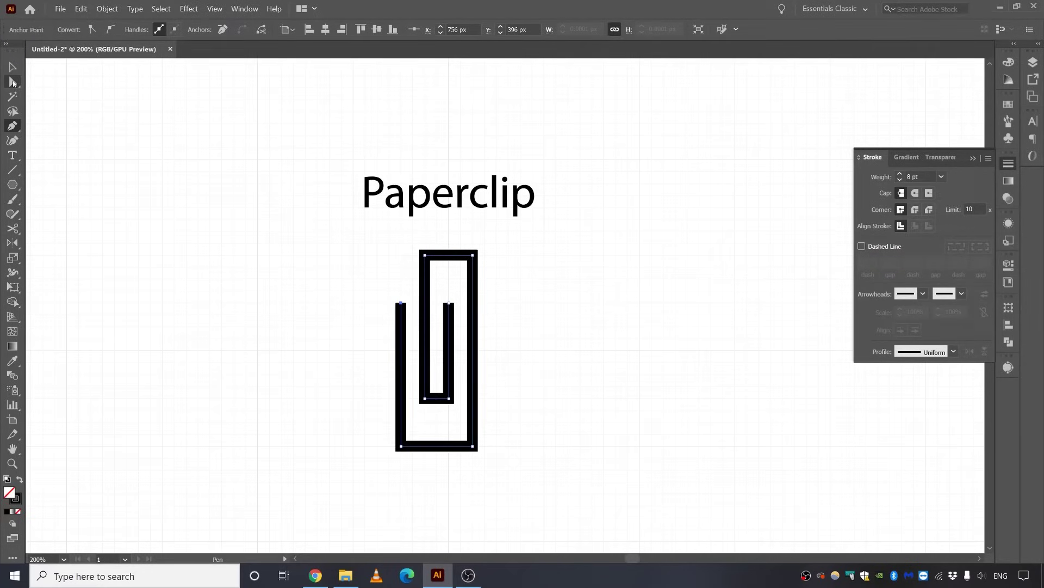
Step: Round the paperclip's top, bottom and inner corners with live corner widgets
{"action": "left_click", "coordinate": [13, 82]}
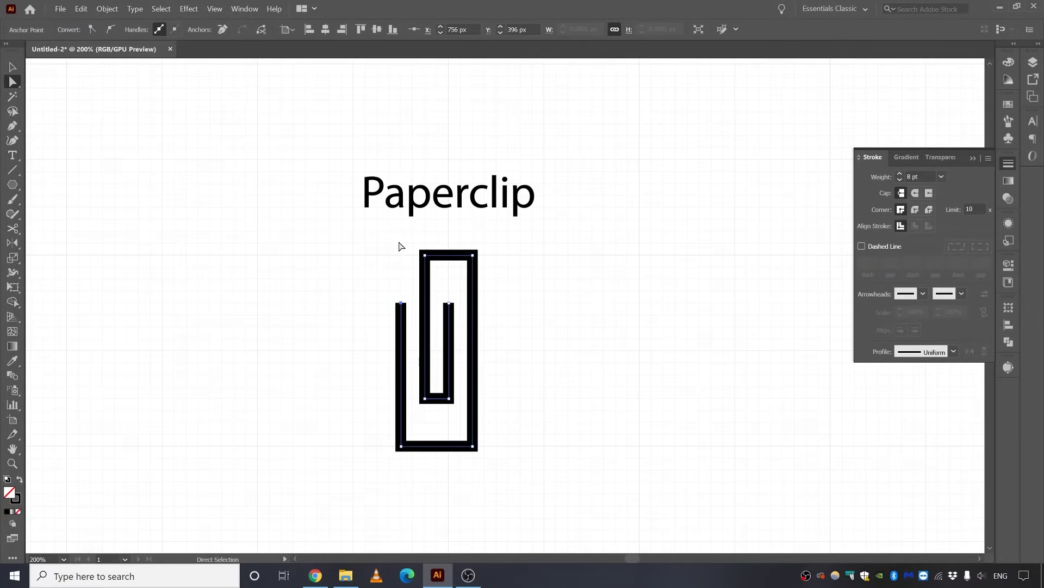
{"action": "left_click_drag", "start_coordinate": [400, 246], "coordinate": [458, 296]}
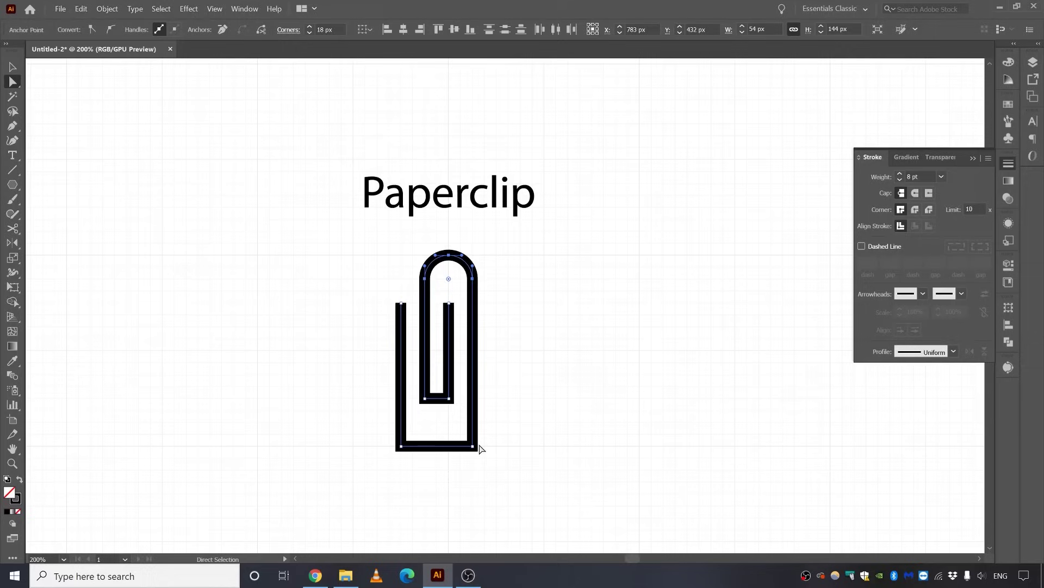
{"action": "left_click_drag", "start_coordinate": [480, 448], "coordinate": [380, 461]}
{"action": "left_click_drag", "start_coordinate": [472, 438], "coordinate": [451, 394]}
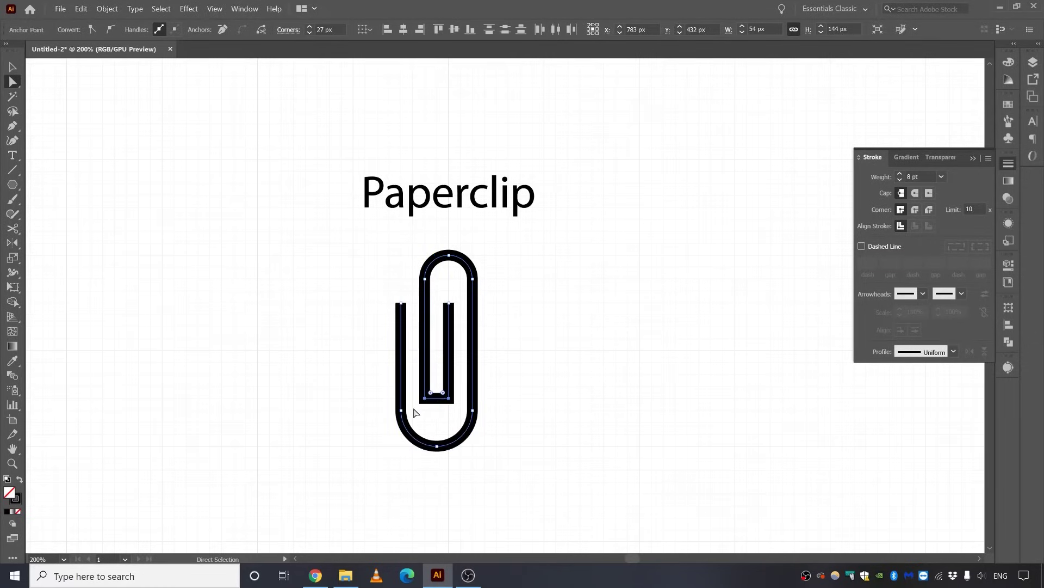
{"action": "left_click_drag", "start_coordinate": [431, 392], "coordinate": [430, 321]}
{"action": "left_click", "coordinate": [544, 334]}
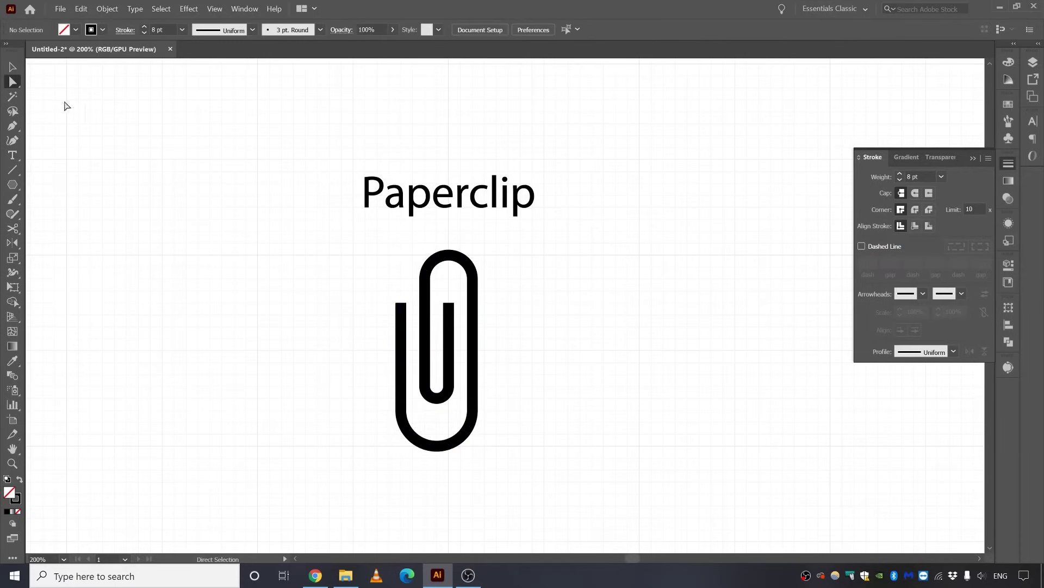
Step: Rotate the whole paperclip about 45 degrees
{"action": "left_click", "coordinate": [11, 67]}
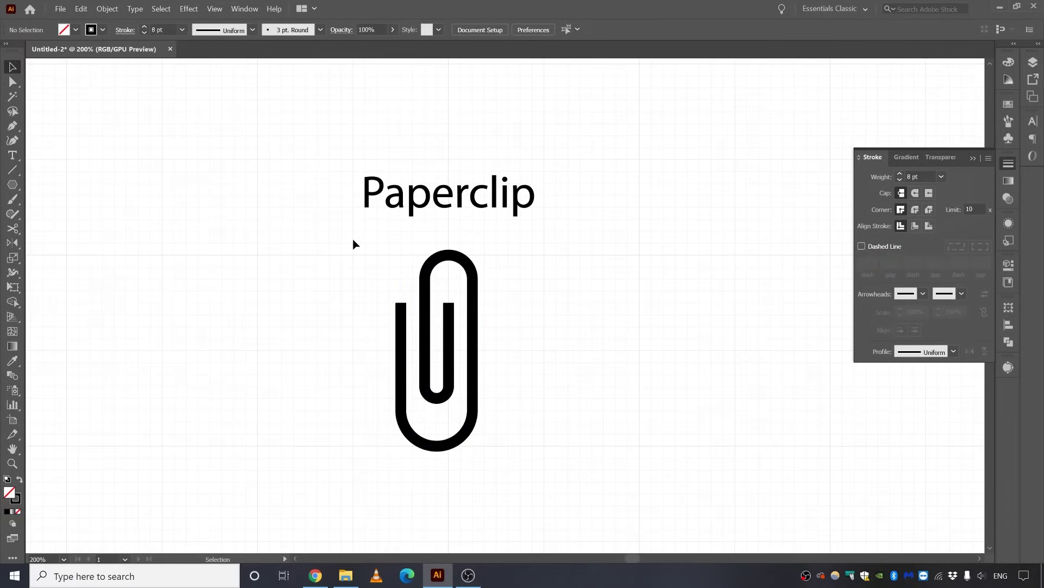
{"action": "left_click_drag", "start_coordinate": [354, 245], "coordinate": [523, 435]}
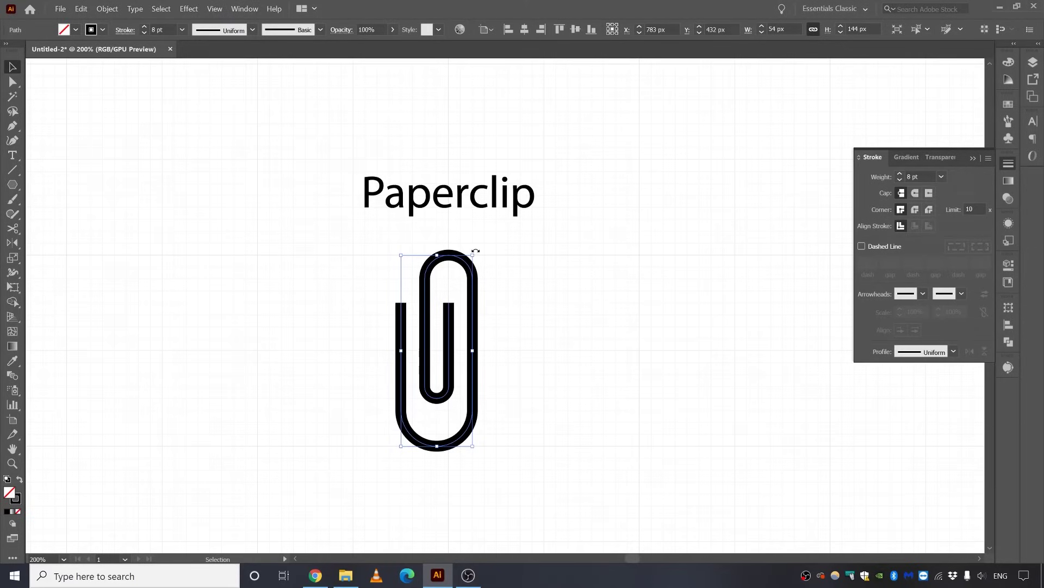
{"action": "left_click_drag", "start_coordinate": [475, 250], "coordinate": [514, 296]}
{"action": "left_click", "coordinate": [560, 321]}
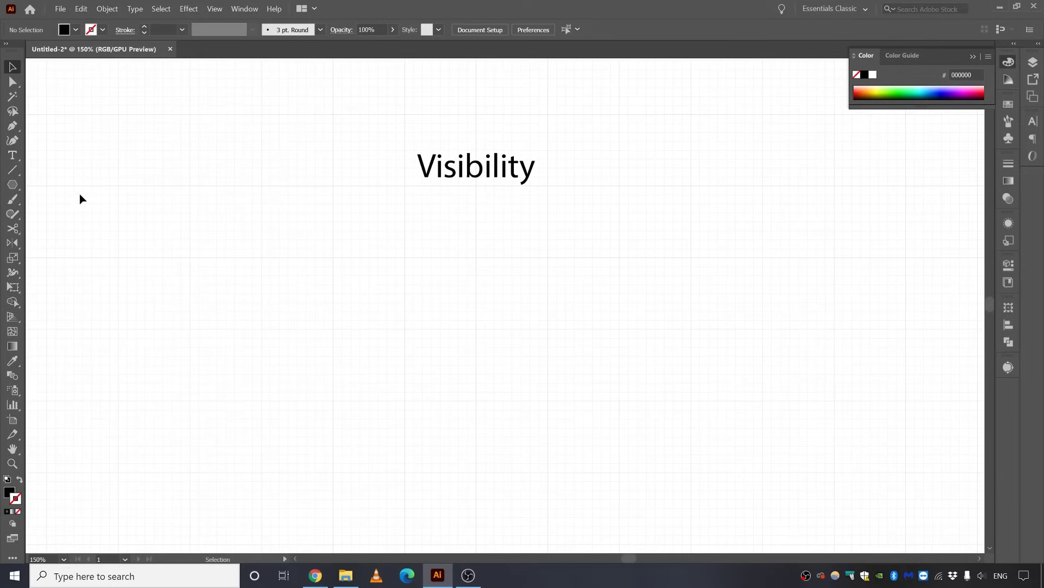
Step: Draw a diamond below the Visibility label and stretch its top point up and bottom point down
{"action": "left_click", "coordinate": [13, 185]}
{"action": "left_click_drag", "start_coordinate": [476, 329], "coordinate": [546, 332]}
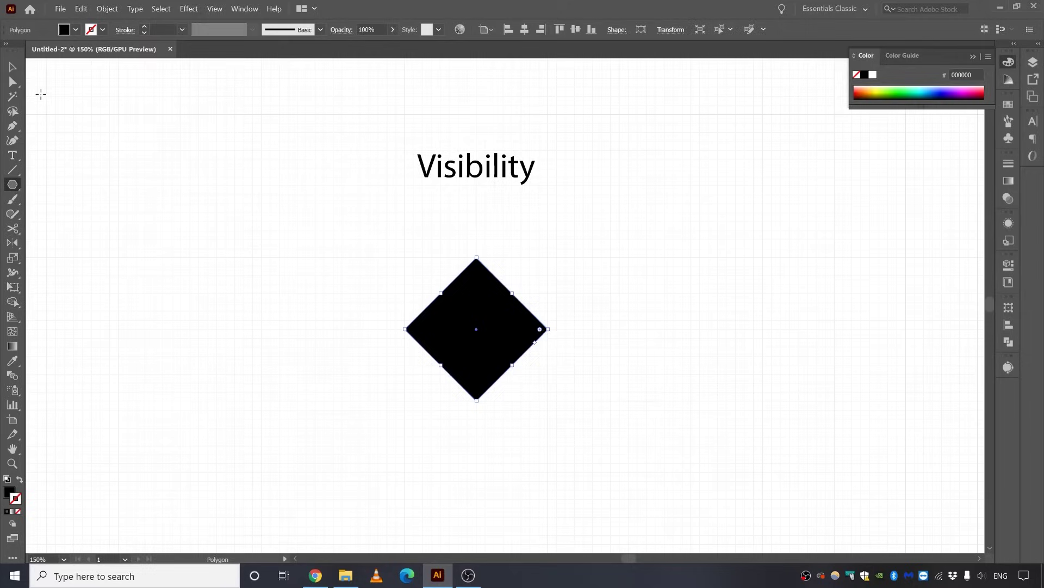
{"action": "left_click", "coordinate": [13, 81]}
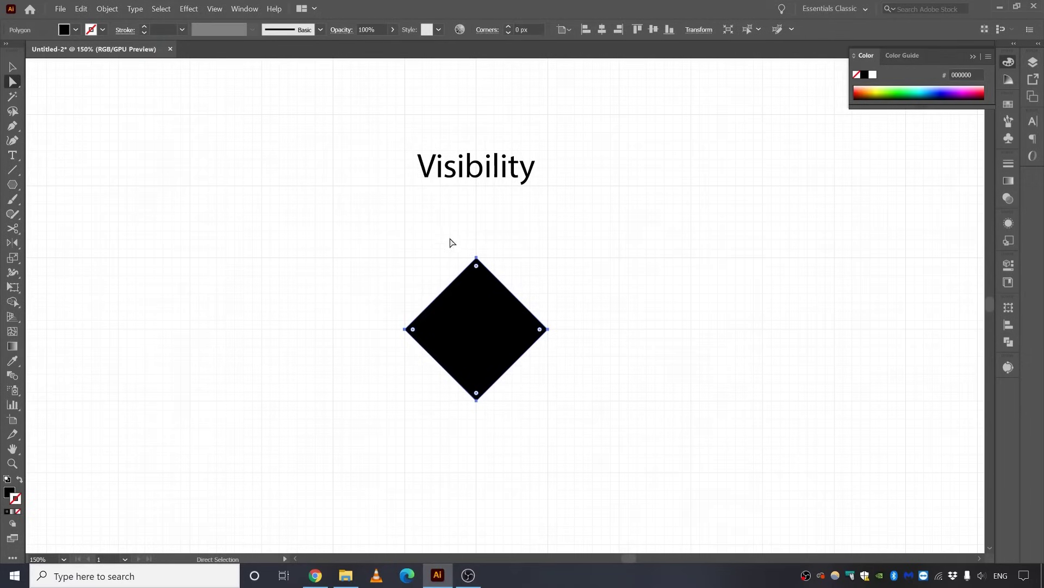
{"action": "left_click_drag", "start_coordinate": [458, 235], "coordinate": [493, 272]}
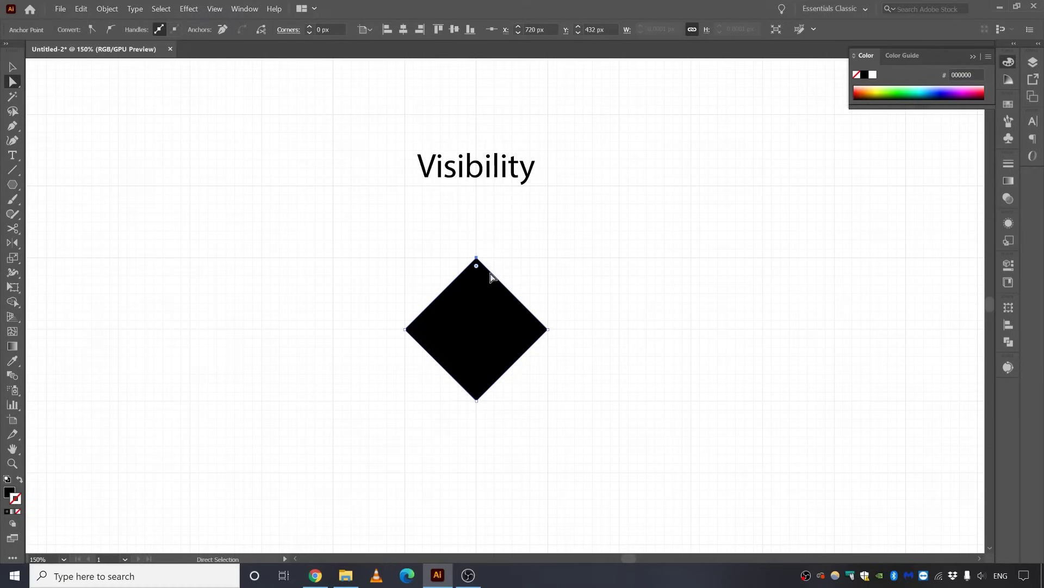
{"action": "key", "text": "Up"}
{"action": "key", "text": "Up"}
{"action": "key", "text": "Up"}
{"action": "key", "text": "Up"}
{"action": "key", "text": "Up"}
{"action": "key", "text": "Up"}
{"action": "key", "text": "Up"}
{"action": "key", "text": "Up"}
{"action": "key", "text": "Up"}
{"action": "key", "text": "Up"}
{"action": "key", "text": "Up"}
{"action": "key", "text": "Up"}
{"action": "key", "text": "Up"}
{"action": "key", "text": "Up"}
{"action": "key", "text": "Up"}
{"action": "key", "text": "Up"}
{"action": "key", "text": "Up"}
{"action": "key", "text": "Up"}
{"action": "key", "text": "Up"}
{"action": "key", "text": "Up"}
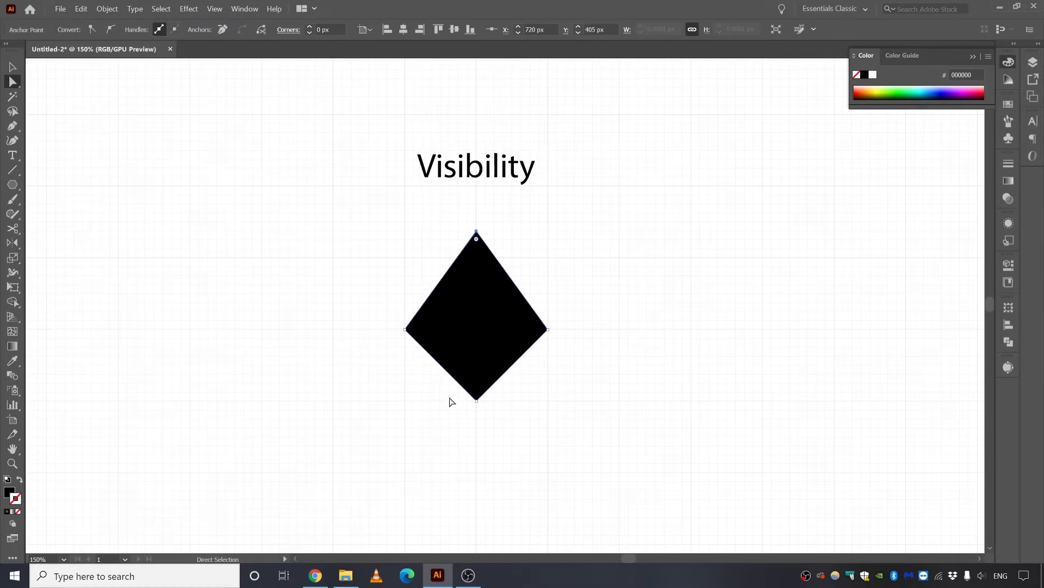
{"action": "left_click_drag", "start_coordinate": [451, 401], "coordinate": [515, 417]}
{"action": "key", "text": "Down"}
{"action": "key", "text": "Down"}
{"action": "key", "text": "Down"}
{"action": "key", "text": "Down"}
{"action": "key", "text": "Down"}
{"action": "key", "text": "Down"}
{"action": "key", "text": "Down"}
{"action": "key", "text": "Down"}
{"action": "key", "text": "Down"}
{"action": "key", "text": "Down"}
{"action": "key", "text": "Down"}
{"action": "key", "text": "Down"}
{"action": "key", "text": "Down"}
{"action": "key", "text": "Down"}
{"action": "key", "text": "Down"}
{"action": "key", "text": "Down"}
{"action": "key", "text": "Down"}
{"action": "key", "text": "Down"}
{"action": "key", "text": "Down"}
{"action": "key", "text": "Down"}
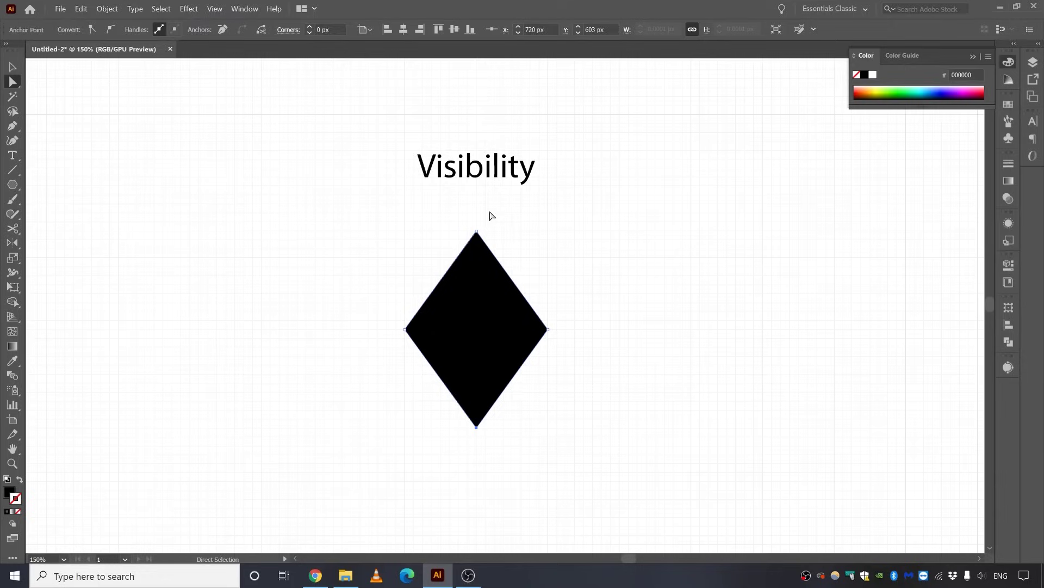
Step: Round the diamond's top and bottom corners into an almond eye shape
{"action": "left_click_drag", "start_coordinate": [489, 211], "coordinate": [467, 444]}
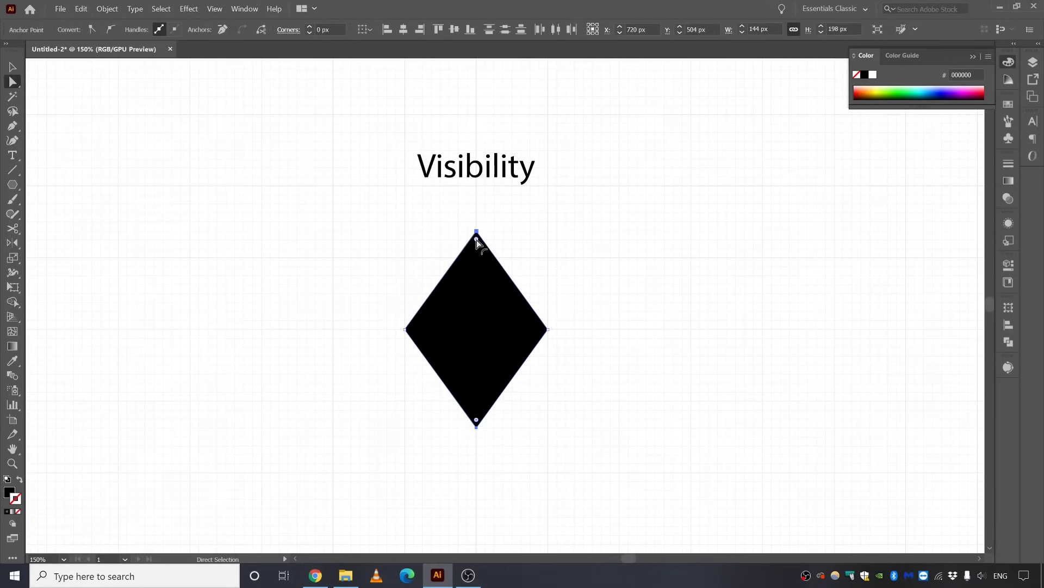
{"action": "left_click_drag", "start_coordinate": [476, 239], "coordinate": [481, 421]}
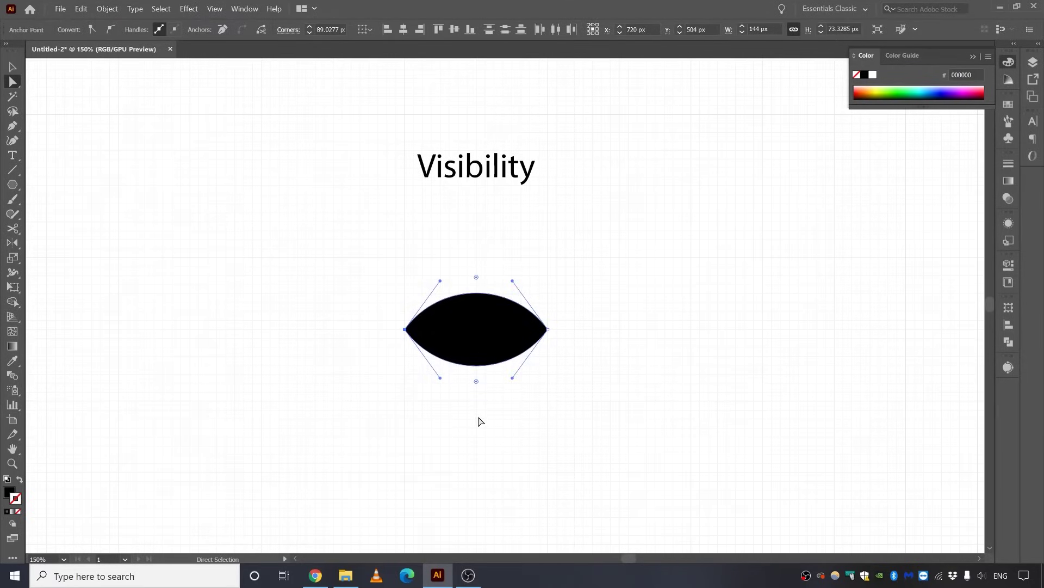
{"action": "left_click", "coordinate": [480, 422]}
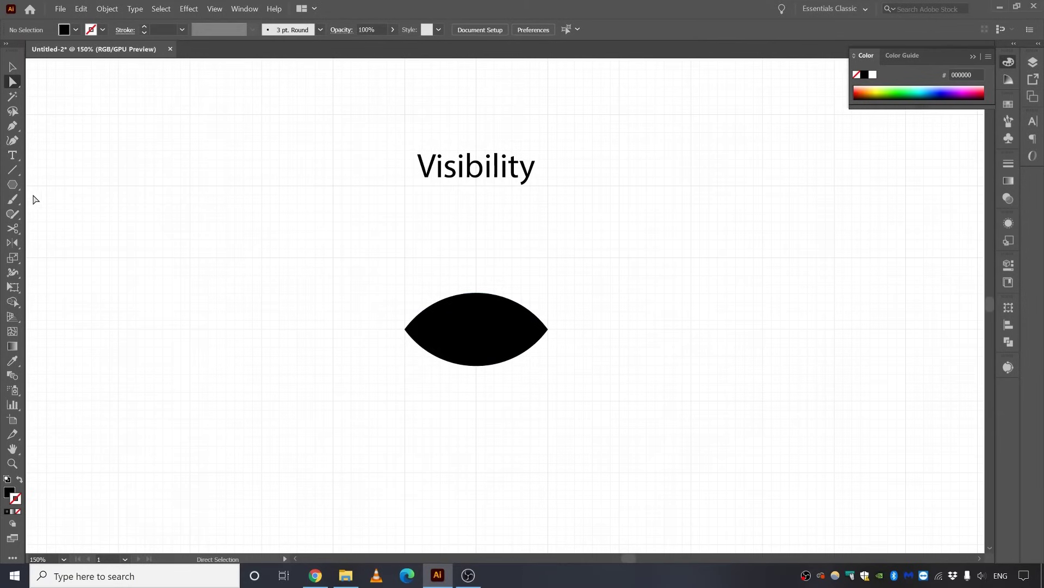
Step: Draw a white-filled circle at the eye's centre
{"action": "left_click_drag", "start_coordinate": [17, 187], "coordinate": [64, 217]}
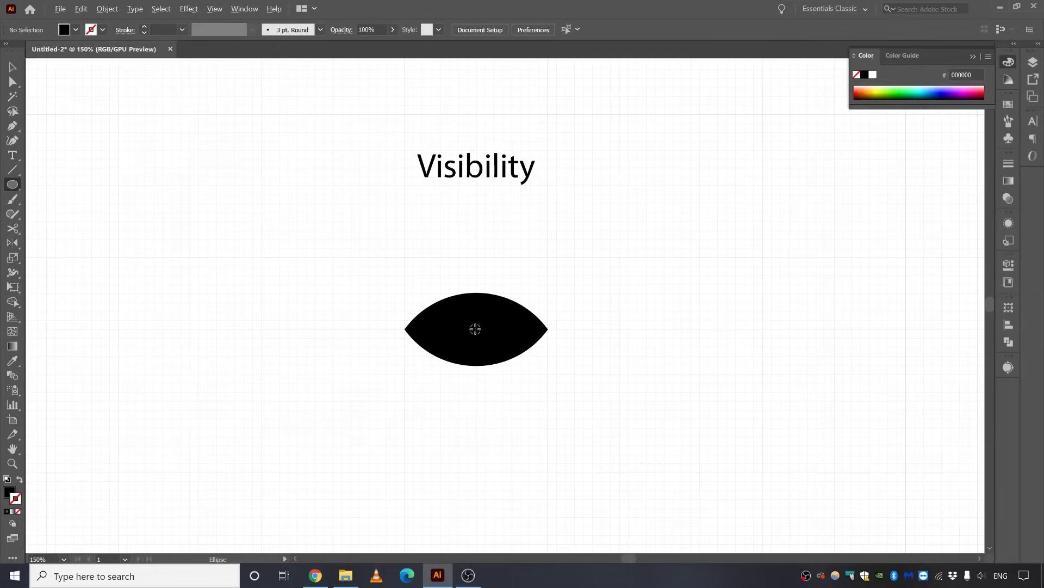
{"action": "left_click_drag", "start_coordinate": [476, 329], "coordinate": [504, 356]}
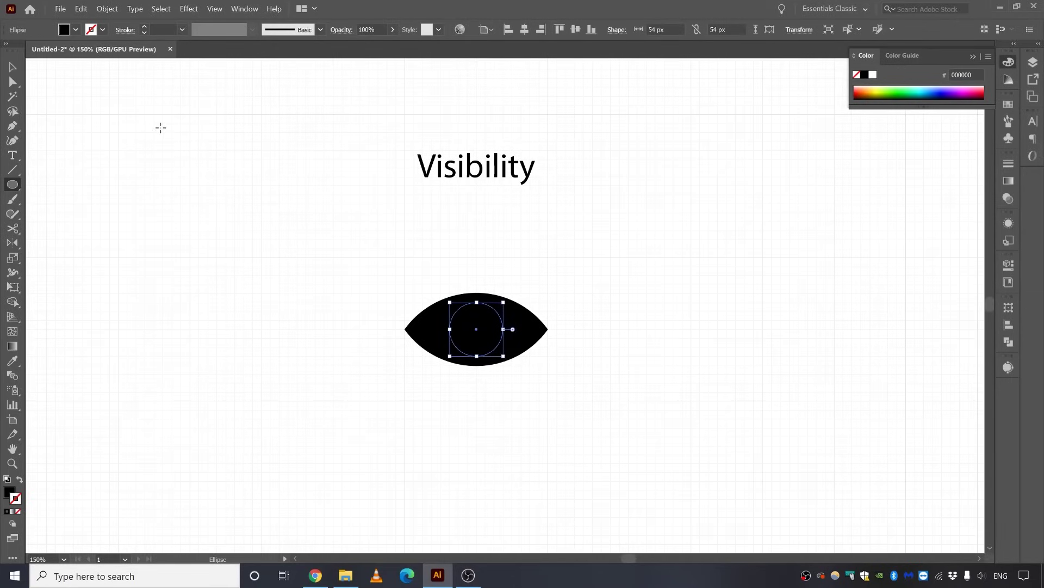
{"action": "left_click", "coordinate": [76, 30]}
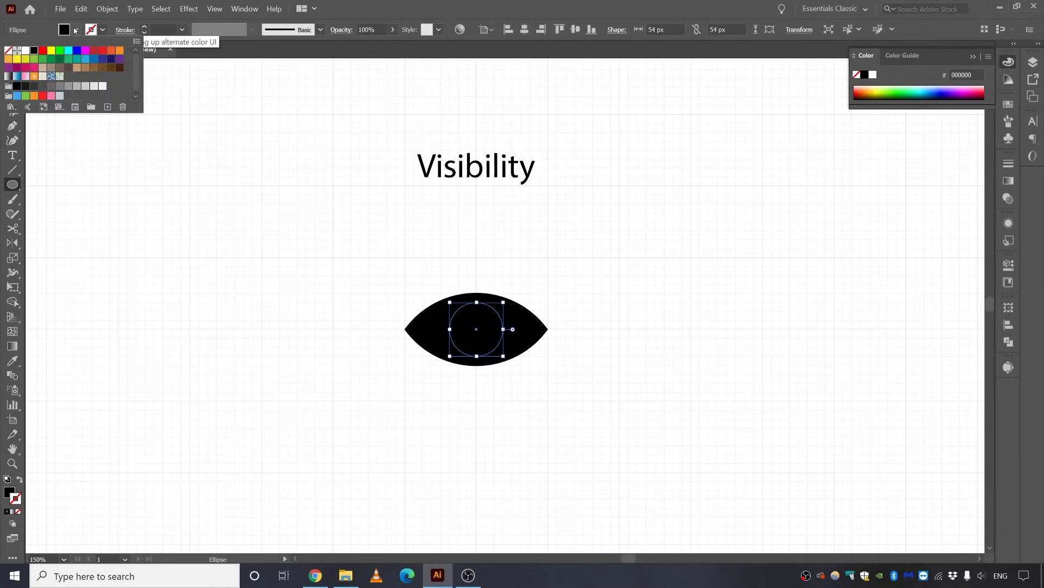
{"action": "left_click", "coordinate": [25, 51]}
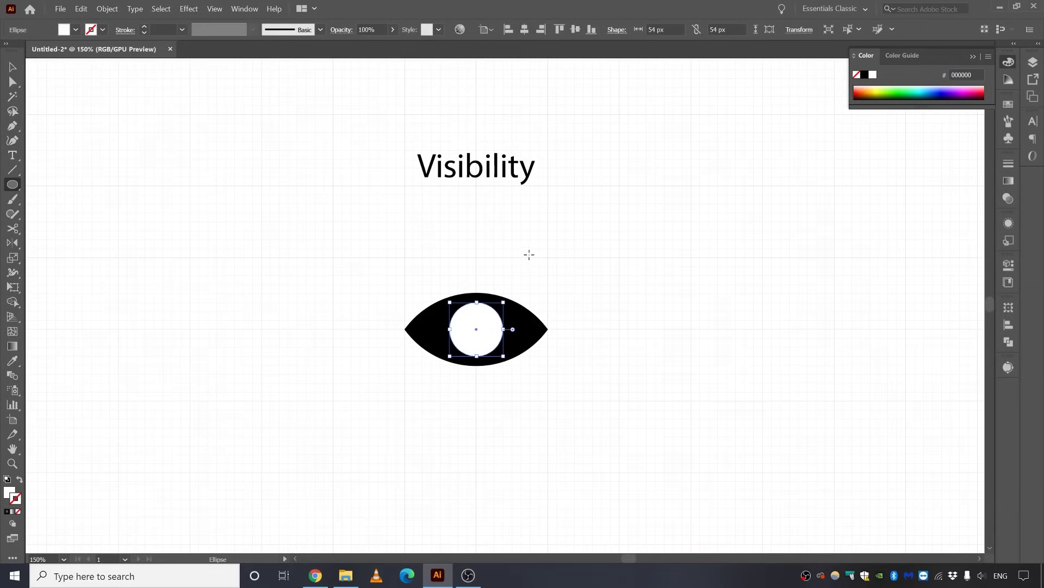
{"action": "key", "text": "ctrl"}
{"action": "left_click", "coordinate": [599, 228], "text": "ctrl"}
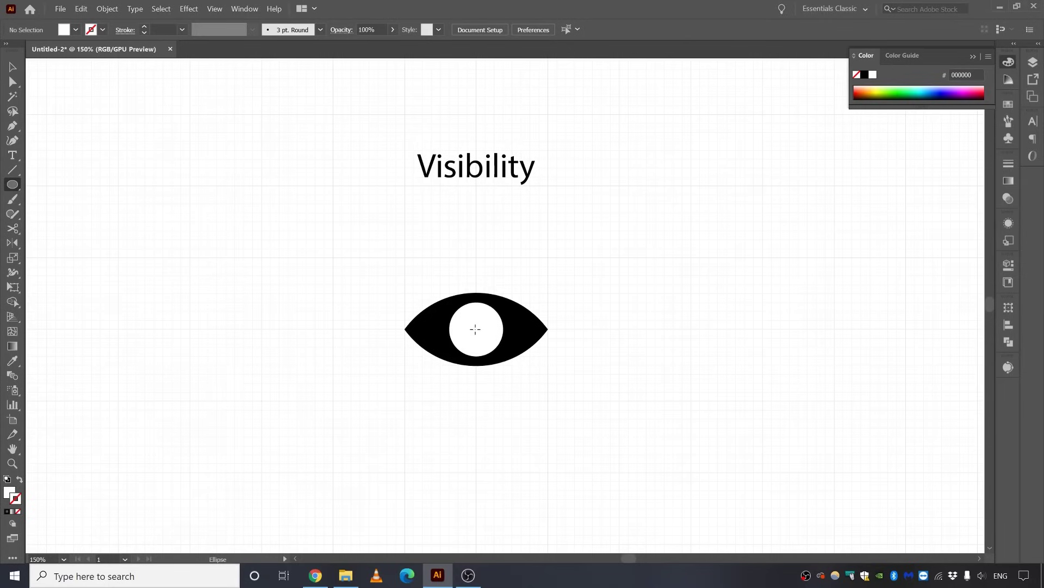
Step: Draw a smaller black-filled pupil circle inside the white one
{"action": "left_click_drag", "start_coordinate": [476, 329], "coordinate": [494, 346]}
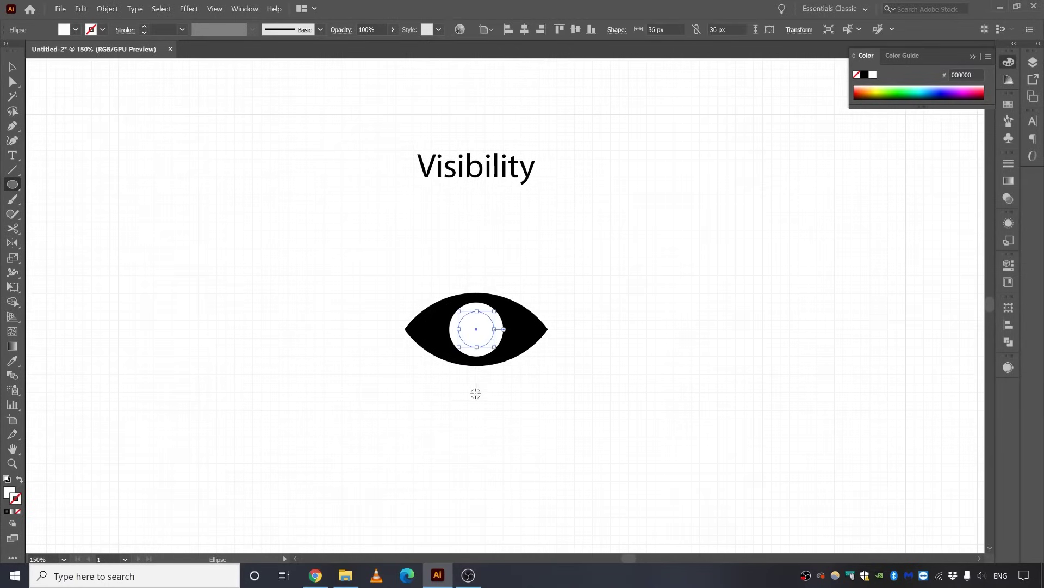
{"action": "left_click", "coordinate": [75, 29]}
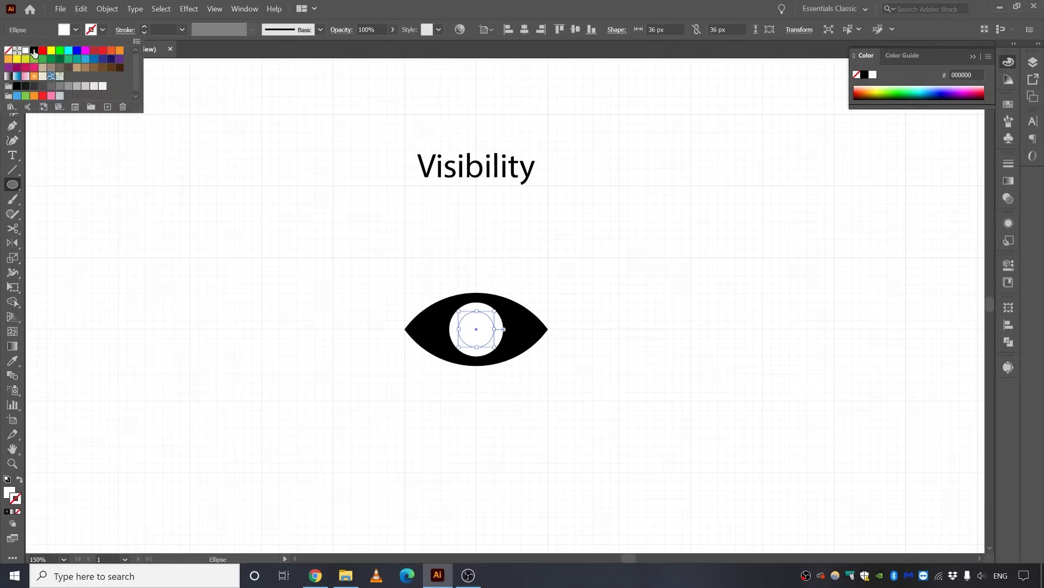
{"action": "left_click", "coordinate": [34, 50]}
{"action": "key", "text": "ctrl+shift+a"}
{"action": "key", "text": "ctrl+="}
{"action": "key", "text": "ctrl+="}
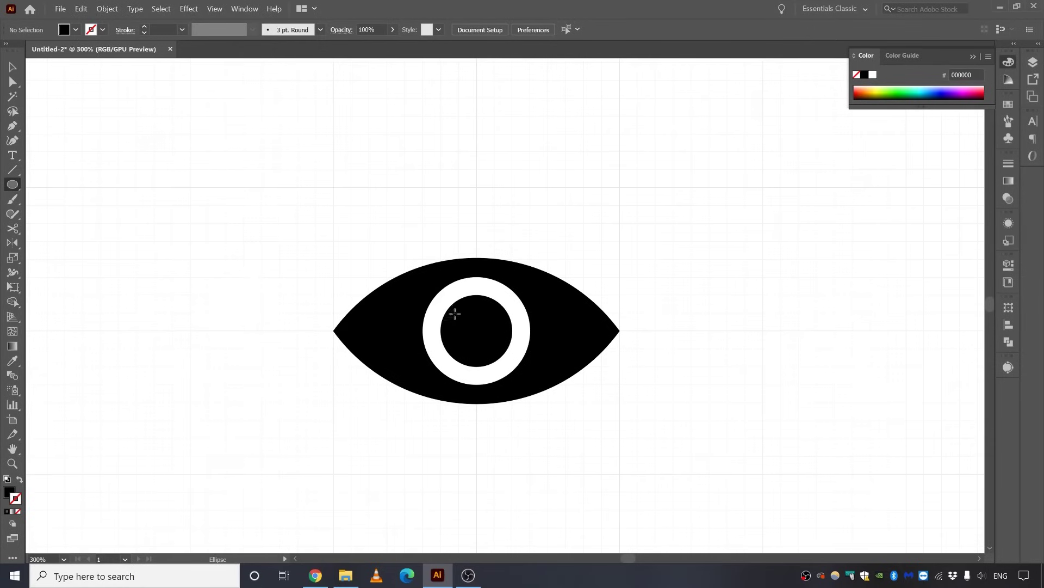
Step: Add a small white highlight circle inside the pupil
{"action": "left_click_drag", "start_coordinate": [459, 312], "coordinate": [471, 325]}
{"action": "left_click", "coordinate": [75, 29]}
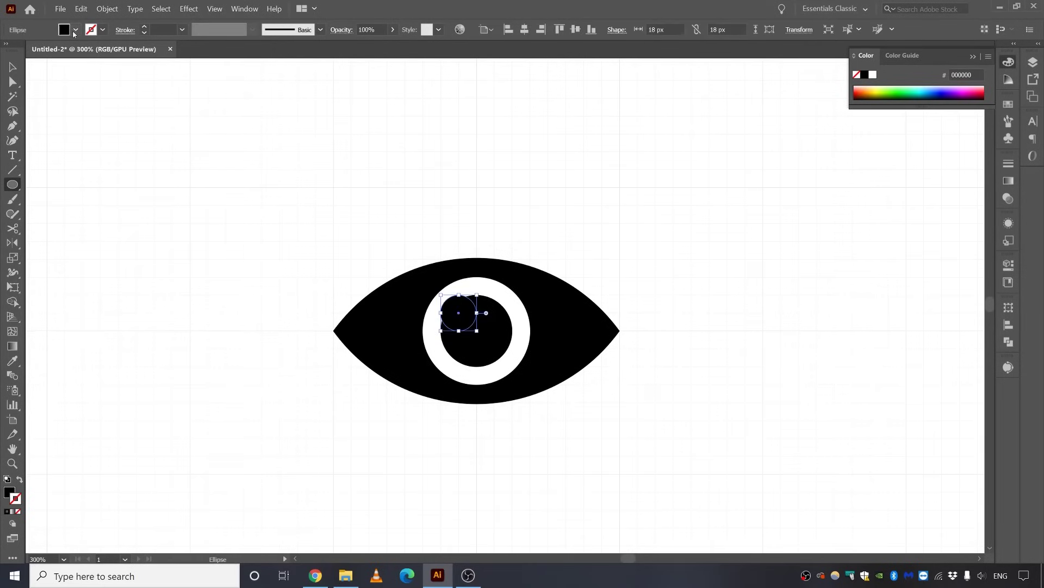
{"action": "left_click", "coordinate": [43, 108]}
{"action": "key", "text": "Escape"}
{"action": "scroll", "coordinate": [461, 227], "scroll_direction": "down", "scroll_amount": 2}
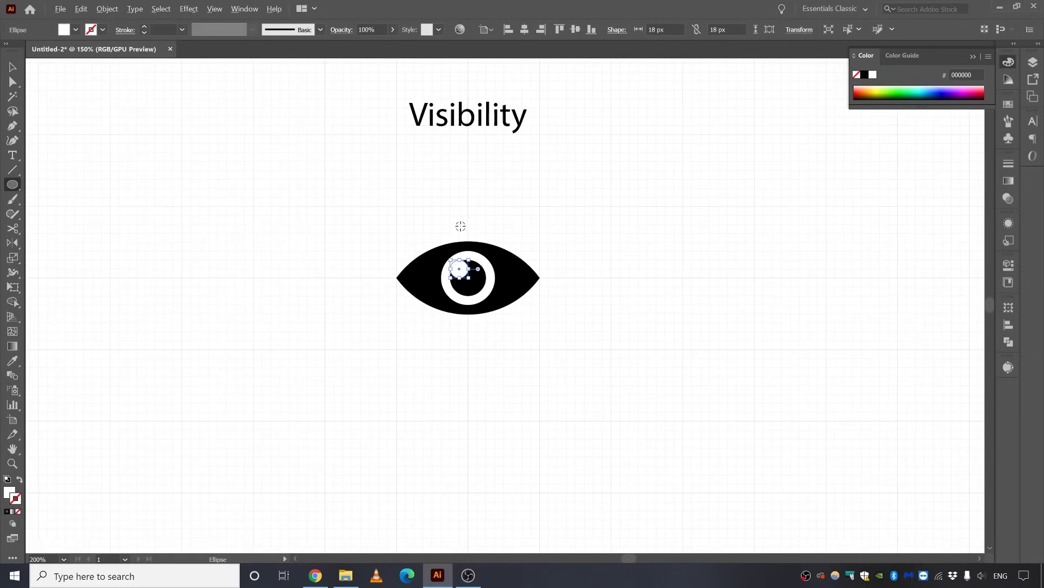
{"action": "key", "text": "ctrl+shift+a"}
{"action": "left_click_drag", "start_coordinate": [597, 213], "coordinate": [599, 241]}
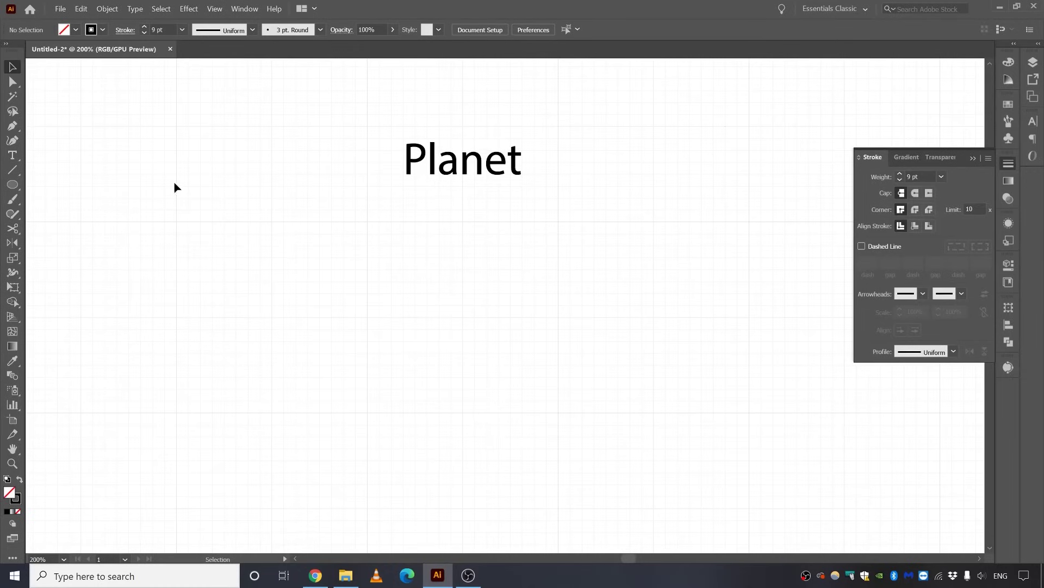
Step: Draw a circle under Planet, align its 9 pt black stroke to the inside, and resize it to 90 px
{"action": "left_click_drag", "start_coordinate": [13, 185], "coordinate": [96, 215]}
{"action": "left_click_drag", "start_coordinate": [463, 317], "coordinate": [506, 358]}
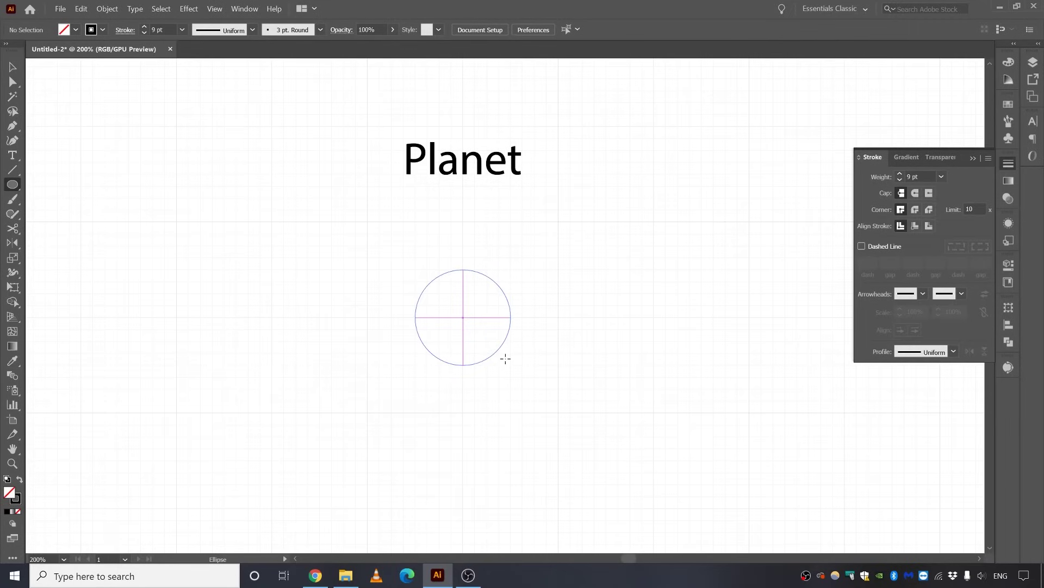
{"action": "left_click_drag", "start_coordinate": [505, 358], "coordinate": [505, 358]}
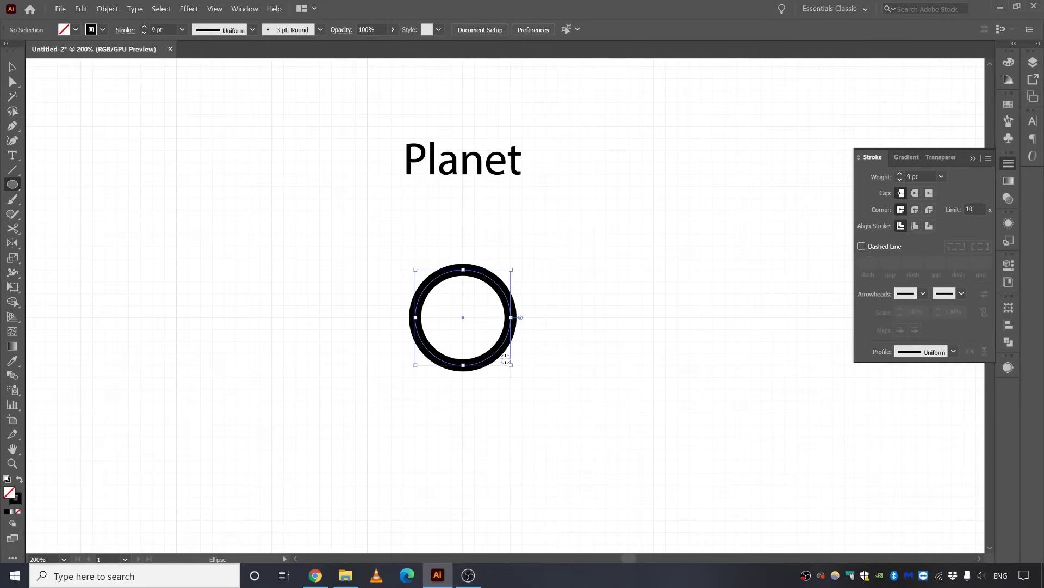
{"action": "left_click", "coordinate": [915, 228]}
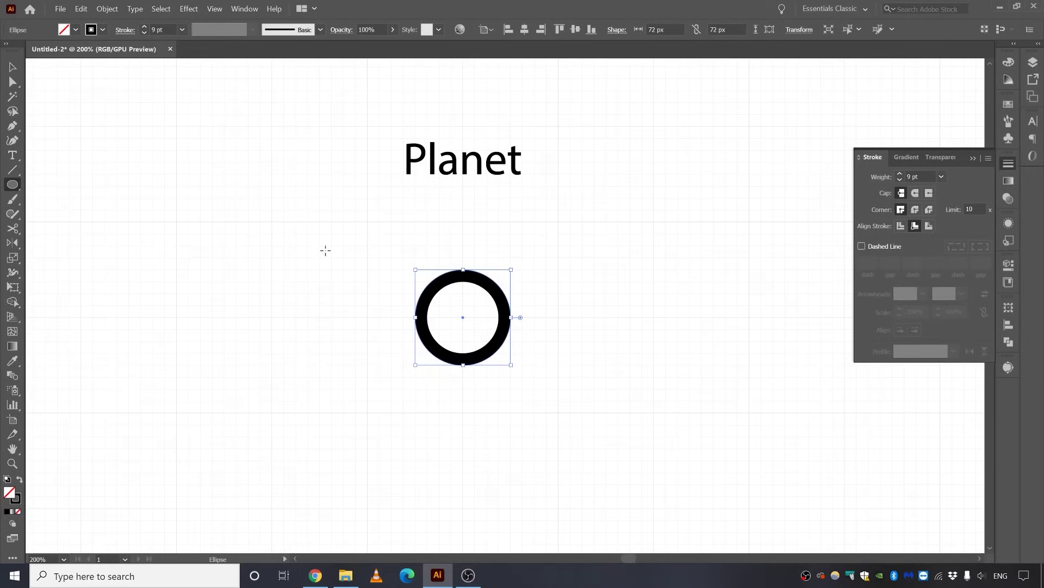
{"action": "left_click_drag", "start_coordinate": [465, 271], "coordinate": [465, 257]}
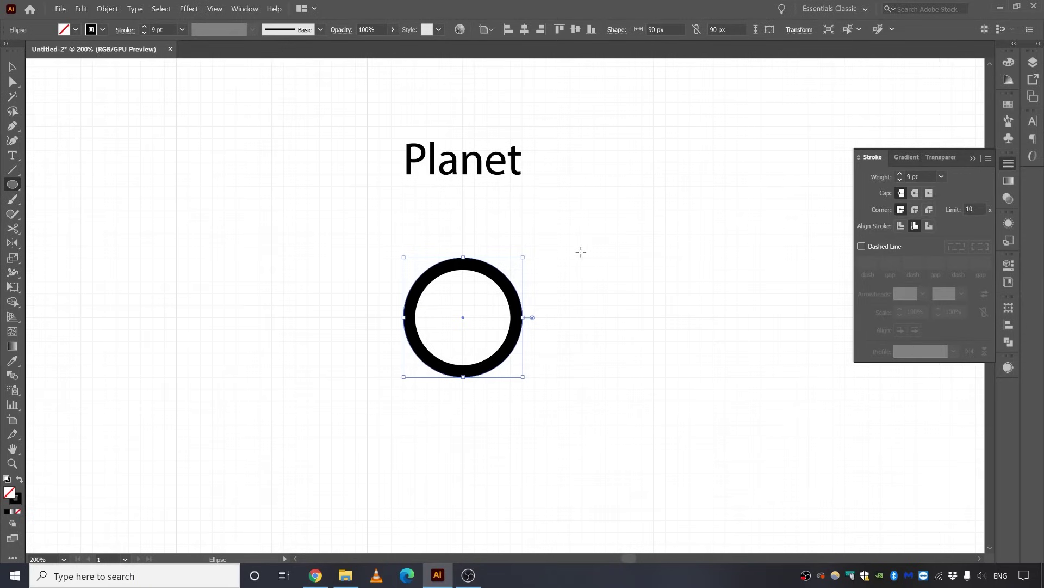
{"action": "key", "text": "ctrl+shift+a"}
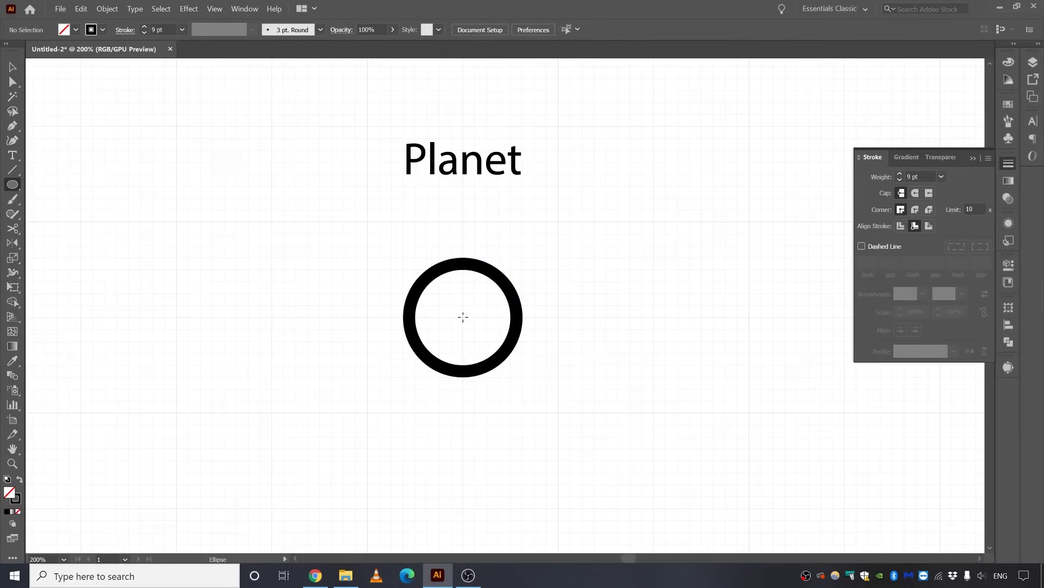
Step: Draw a wide outer and a narrower inner flat ellipse across the Planet circle, then make them a compound path
{"action": "left_click_drag", "start_coordinate": [490, 322], "coordinate": [556, 346]}
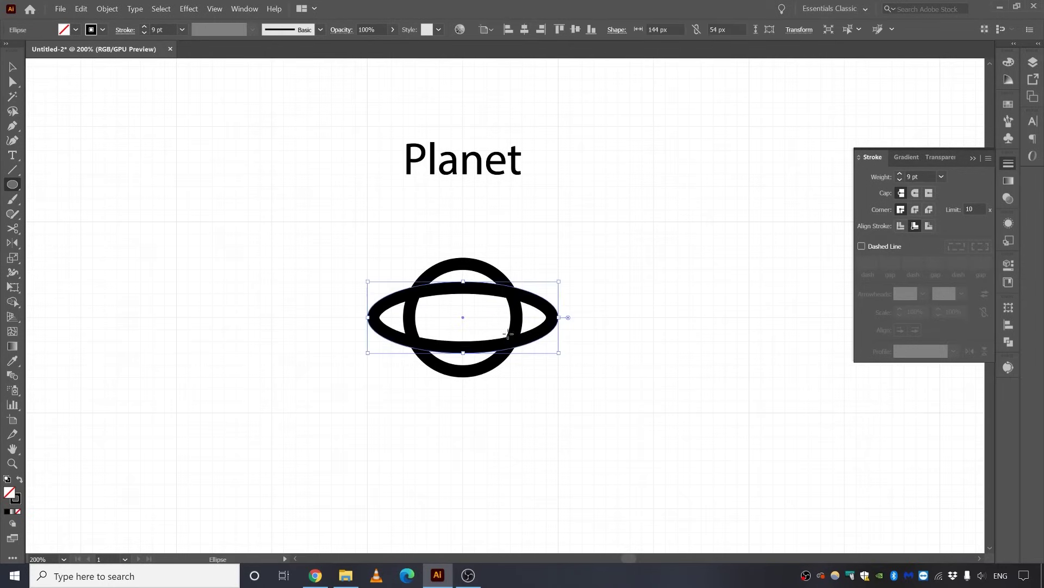
{"action": "key", "text": "ctrl+shift+a"}
{"action": "left_click_drag", "start_coordinate": [462, 316], "coordinate": [535, 340]}
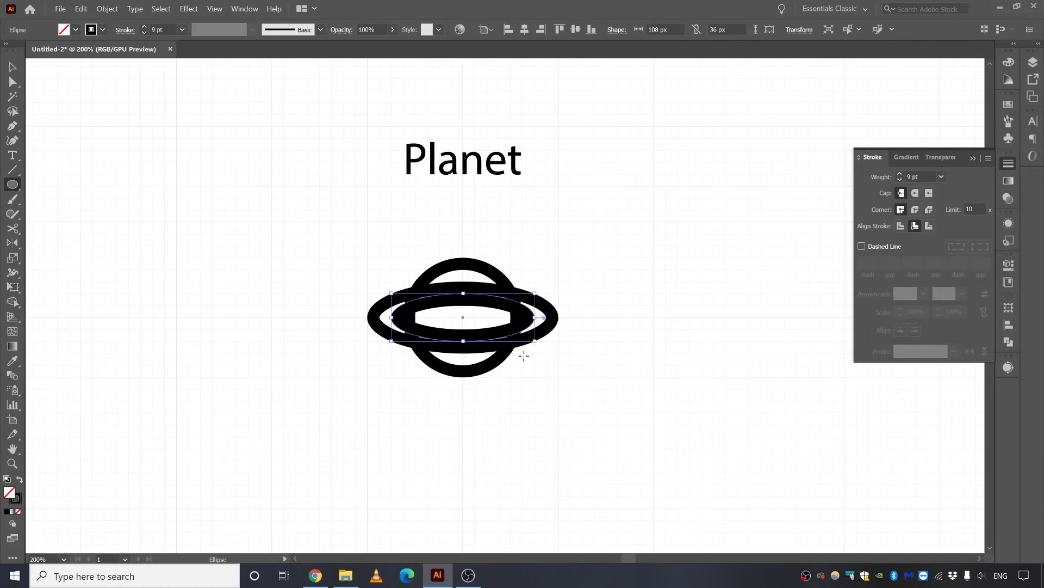
{"action": "left_click_drag", "start_coordinate": [582, 280], "coordinate": [530, 348]}
{"action": "right_click", "coordinate": [530, 349]}
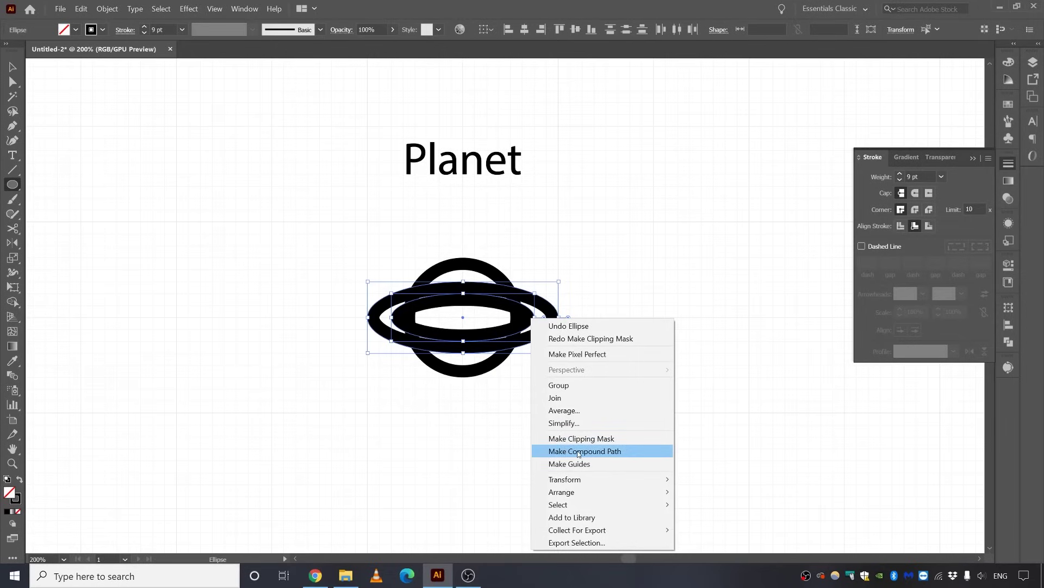
{"action": "left_click", "coordinate": [578, 451]}
{"action": "left_click", "coordinate": [510, 272]}
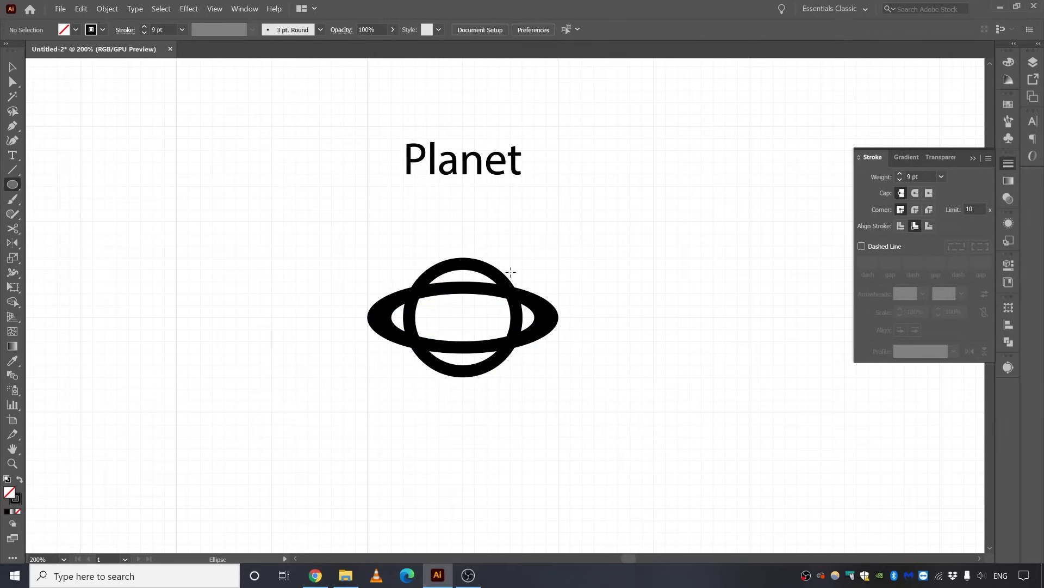
Step: Draw a centre circle and a rectangle over the planet's lower half, then apply Minus Front to them
{"action": "left_click_drag", "start_coordinate": [463, 317], "coordinate": [481, 377]}
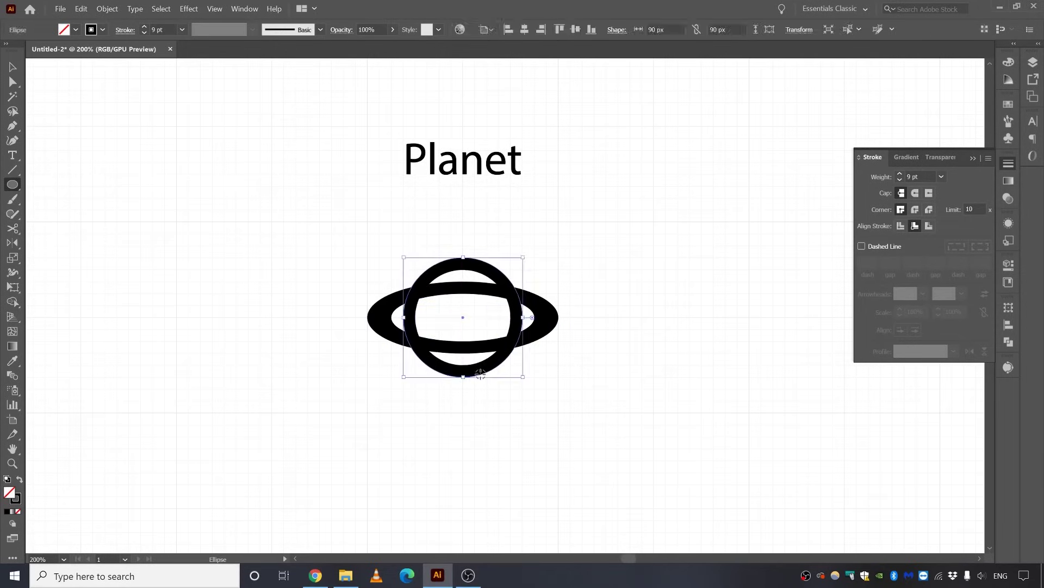
{"action": "left_click_drag", "start_coordinate": [12, 184], "coordinate": [49, 182]}
{"action": "mouse_move", "coordinate": [344, 316]}
{"action": "left_mouse_down"}
{"action": "mouse_move", "coordinate": [459, 353]}
{"action": "mouse_move", "coordinate": [559, 412]}
{"action": "left_mouse_up"}
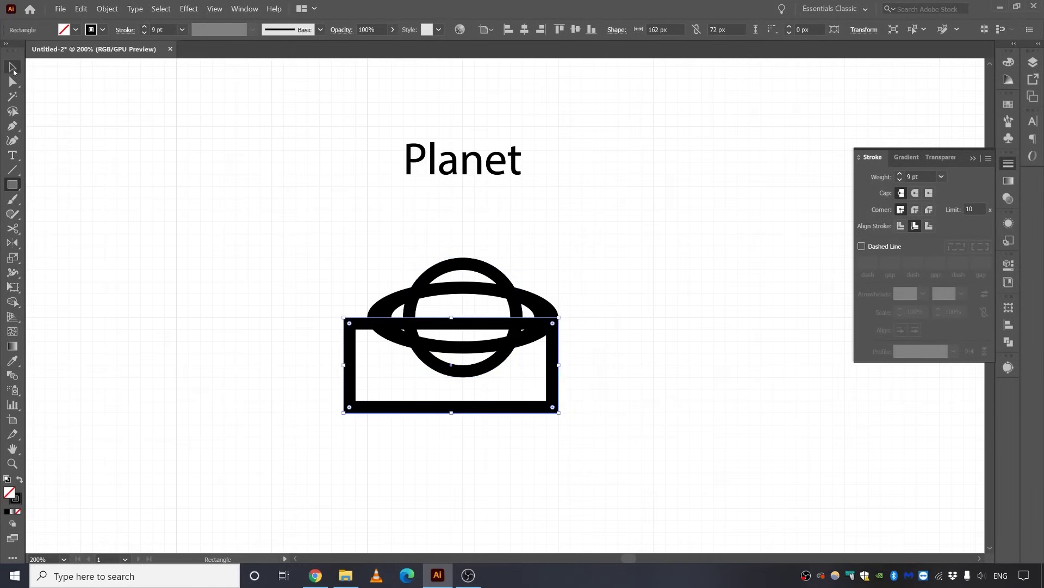
{"action": "left_click", "coordinate": [13, 68]}
{"action": "left_click", "coordinate": [461, 263]}
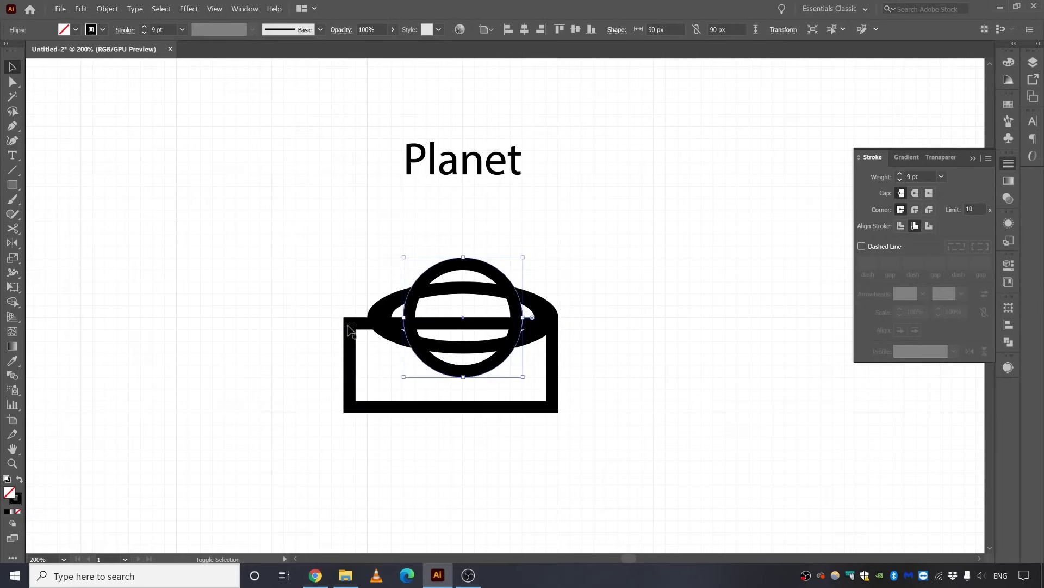
{"action": "left_click", "coordinate": [348, 326], "text": "shift"}
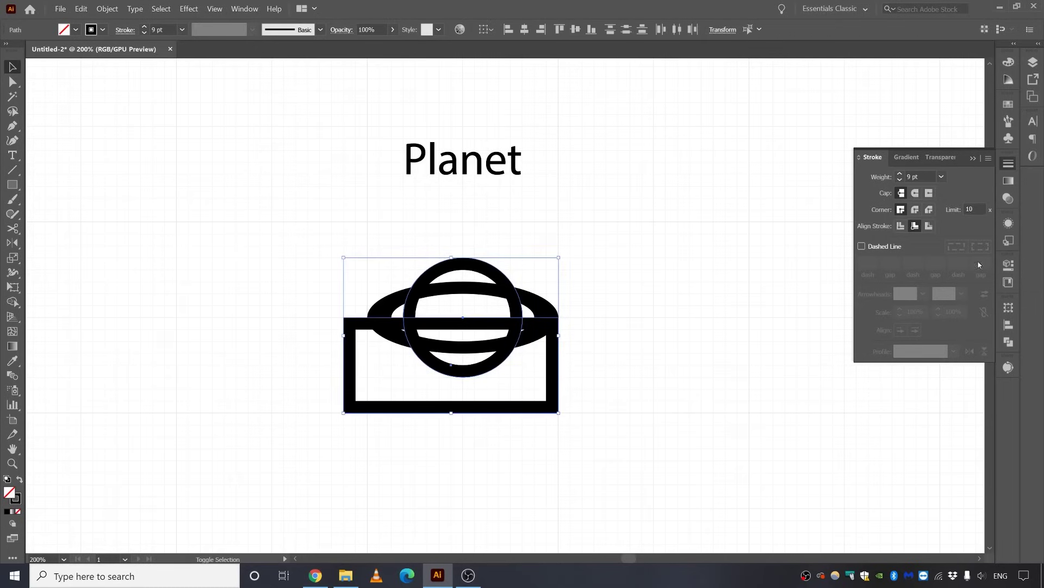
{"action": "left_click", "coordinate": [1010, 342]}
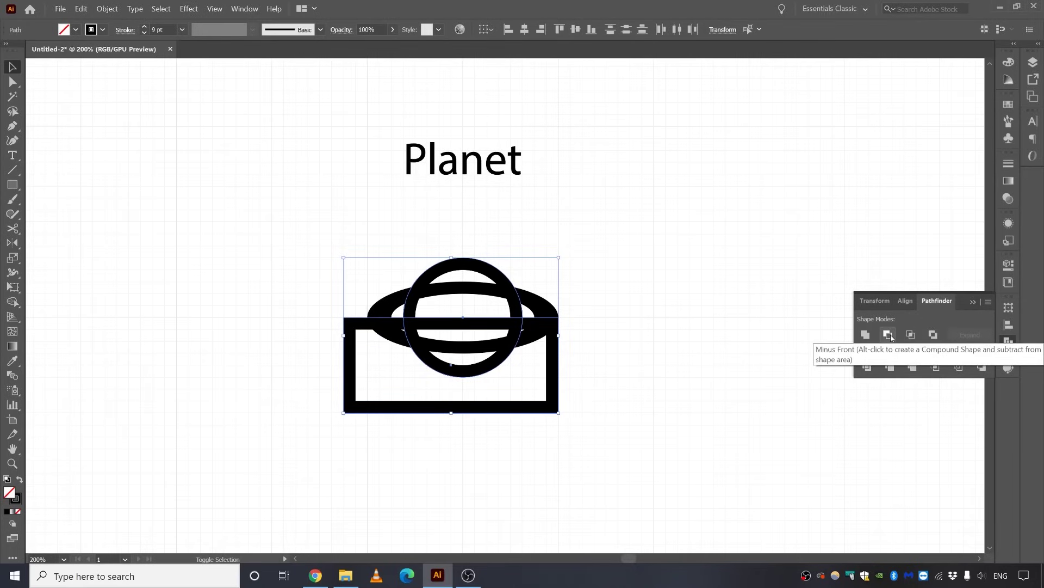
{"action": "left_click", "coordinate": [888, 335]}
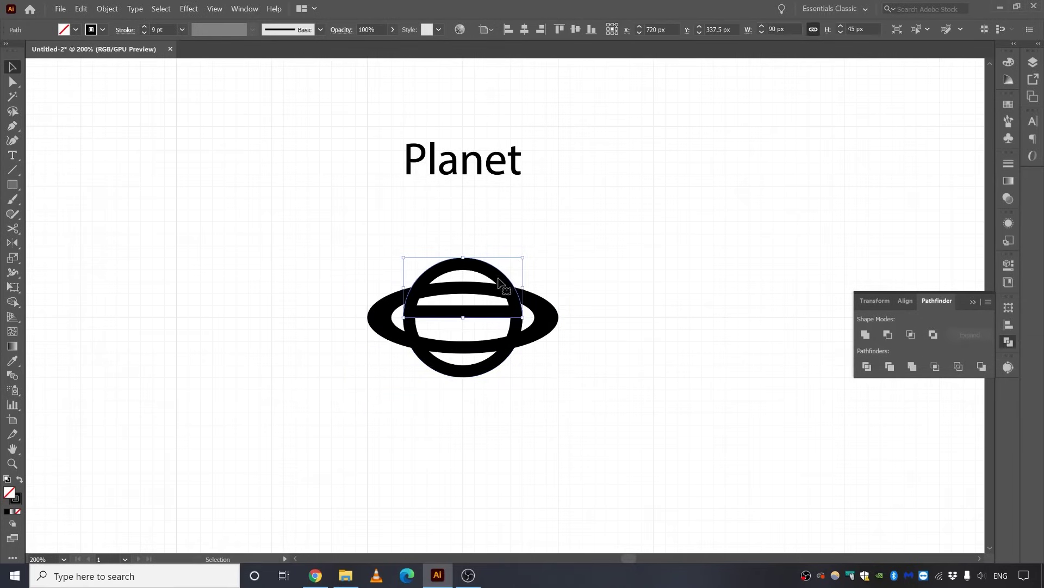
Step: Apply Minus Front to the ring and front shape so the ring's upper inner section disappears
{"action": "left_click", "coordinate": [548, 333], "text": "shift"}
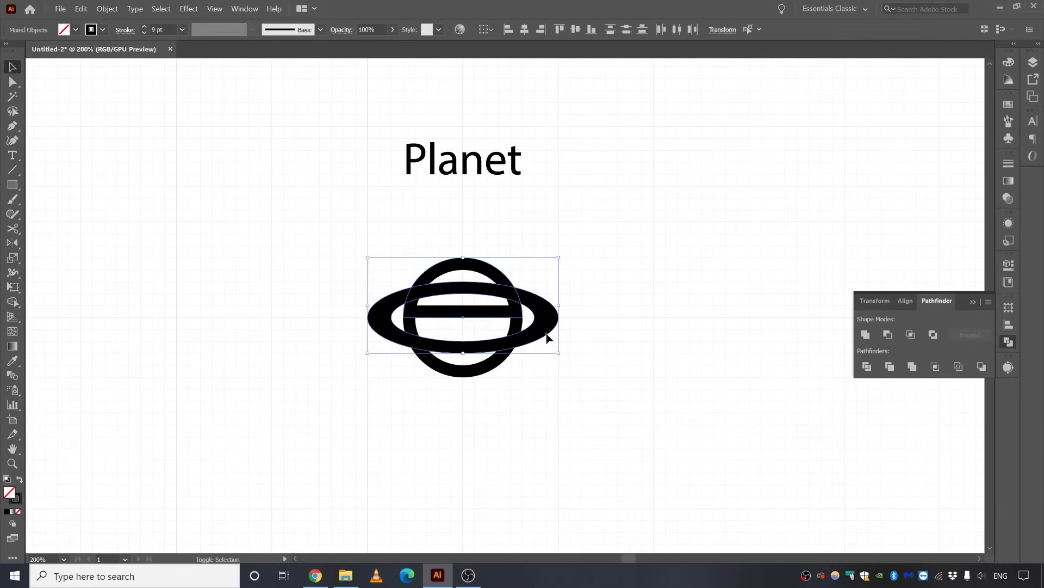
{"action": "left_click_drag", "start_coordinate": [533, 317], "coordinate": [688, 247]}
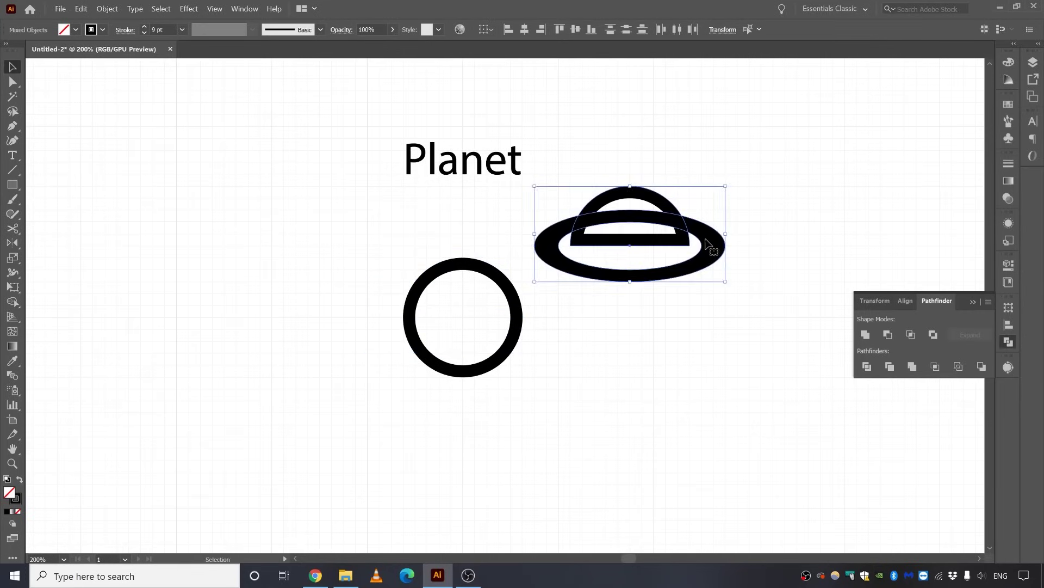
{"action": "key", "text": "ctrl+z"}
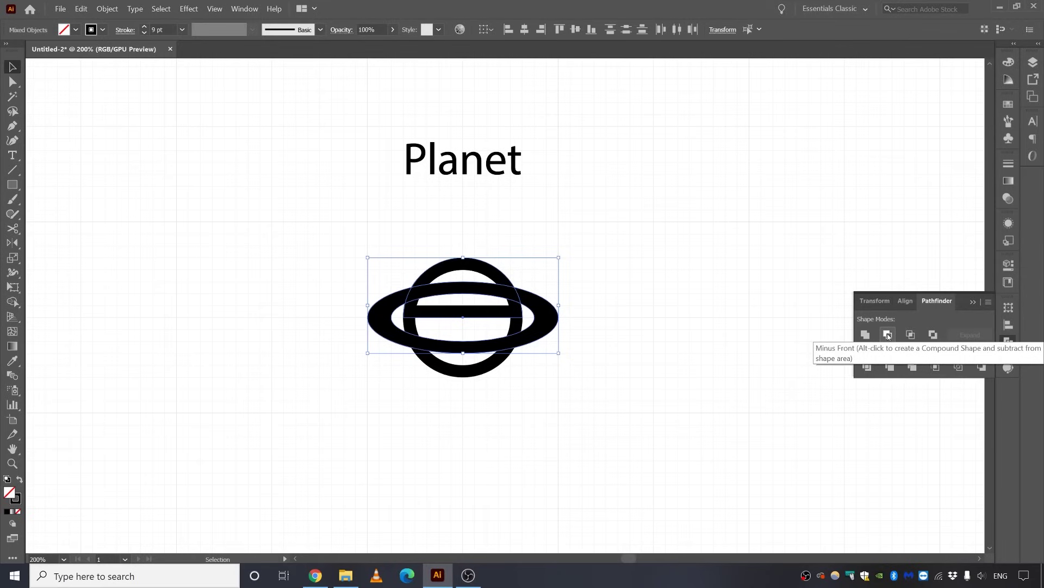
{"action": "left_click", "coordinate": [888, 335]}
{"action": "left_click", "coordinate": [471, 282]}
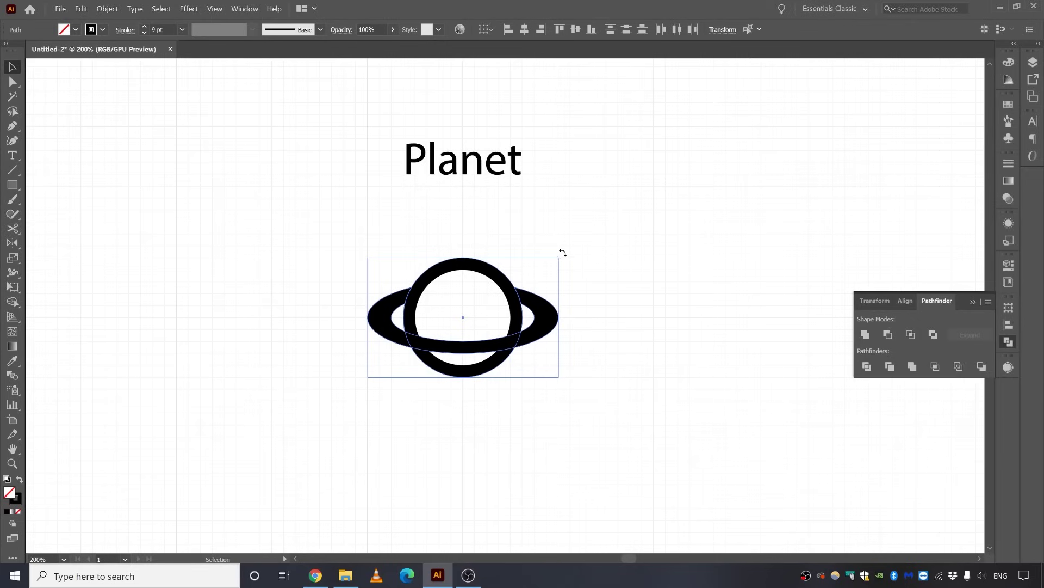
Step: Rotate the planet icon about 45° counter-clockwise by its corner handle, then deselect it
{"action": "left_click_drag", "start_coordinate": [539, 230], "coordinate": [505, 223]}
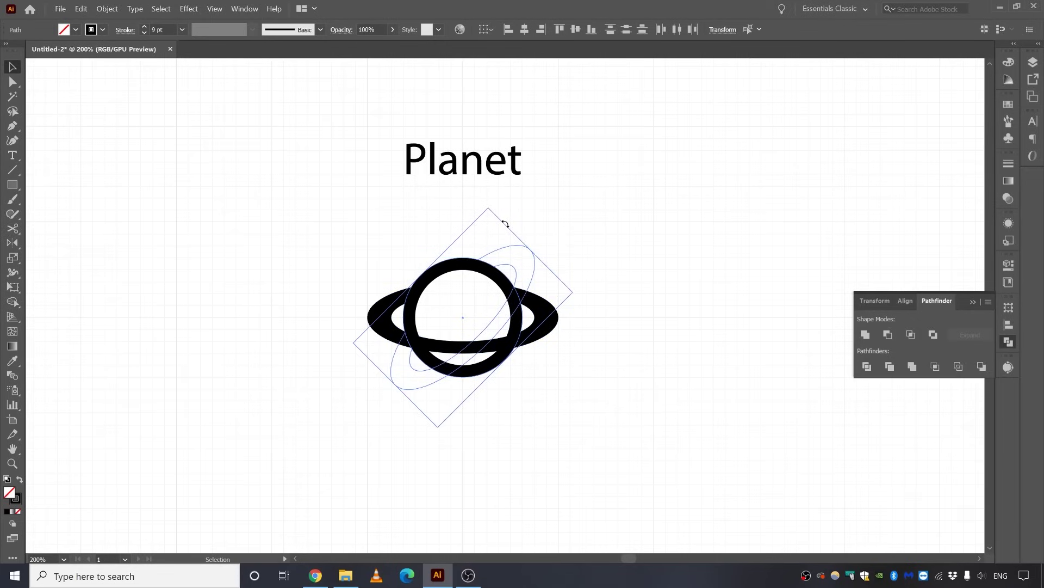
{"action": "left_click_drag", "start_coordinate": [505, 224], "coordinate": [504, 223]}
{"action": "left_click", "coordinate": [460, 308]}
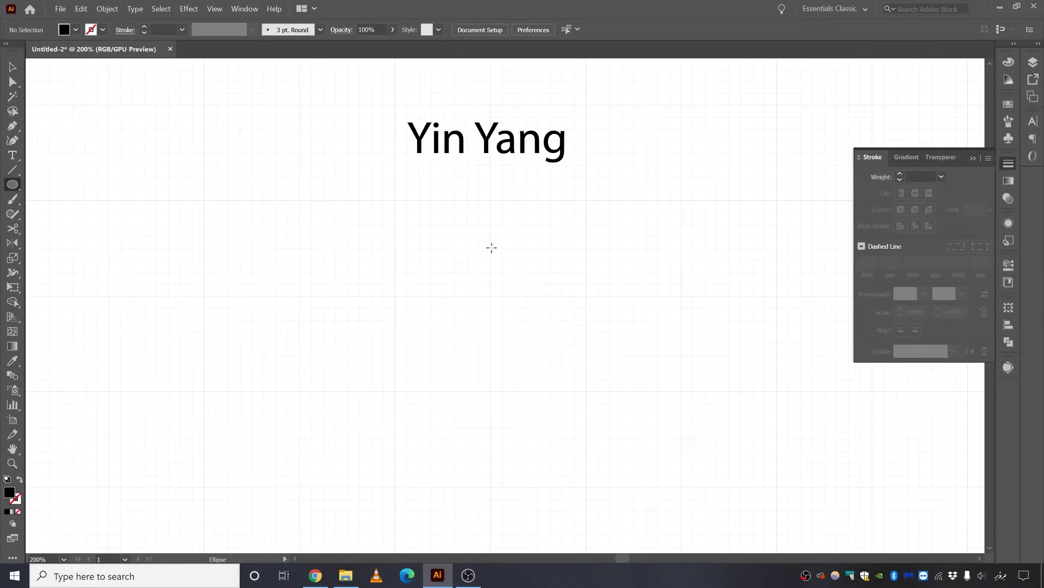
Step: Draw a black circle under the Yin Yang label, copy it directly below, and enclose both in a large circle
{"action": "left_click_drag", "start_coordinate": [490, 248], "coordinate": [527, 280]}
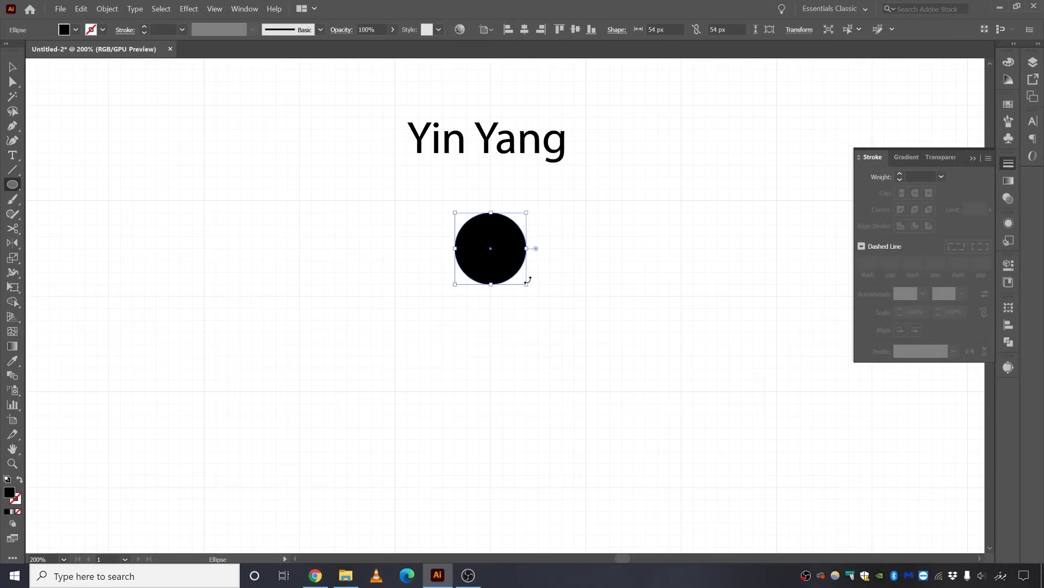
{"action": "key", "text": "v"}
{"action": "left_click_drag", "start_coordinate": [500, 238], "coordinate": [509, 309]}
{"action": "key", "text": "l"}
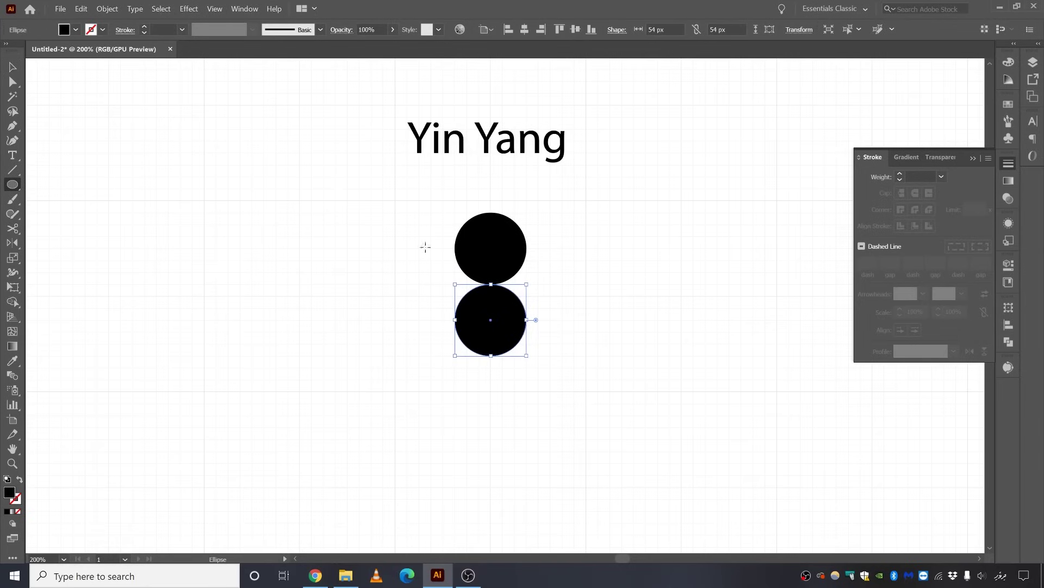
{"action": "key", "text": "ctrl"}
{"action": "left_click", "coordinate": [594, 269], "text": "ctrl"}
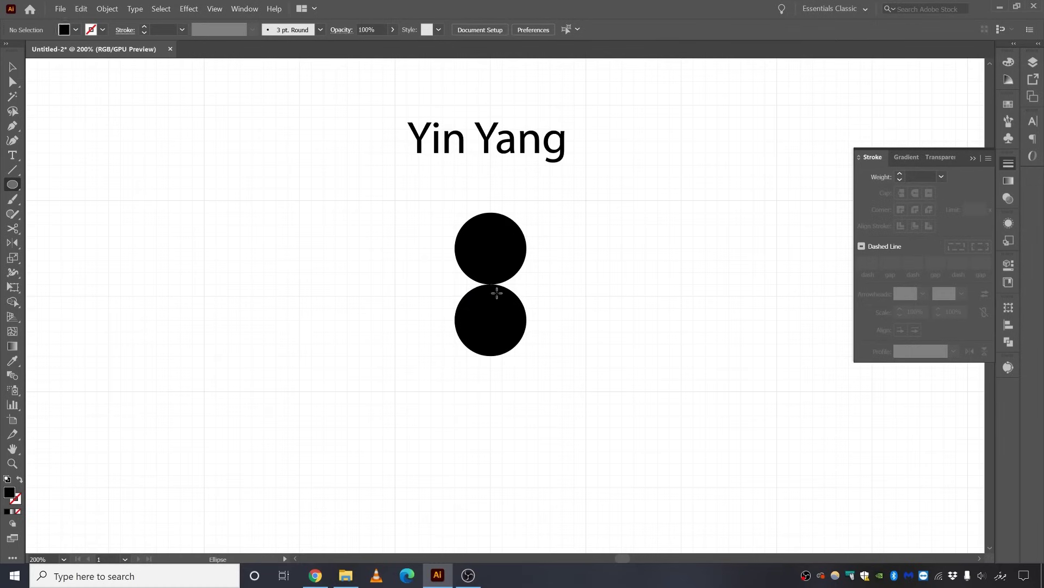
{"action": "left_click_drag", "start_coordinate": [497, 293], "coordinate": [562, 356]}
Step: Merge the right-side regions of the three circles with Shape Builder and pull the left half away
{"action": "left_click", "coordinate": [13, 67]}
{"action": "left_click_drag", "start_coordinate": [345, 191], "coordinate": [647, 405]}
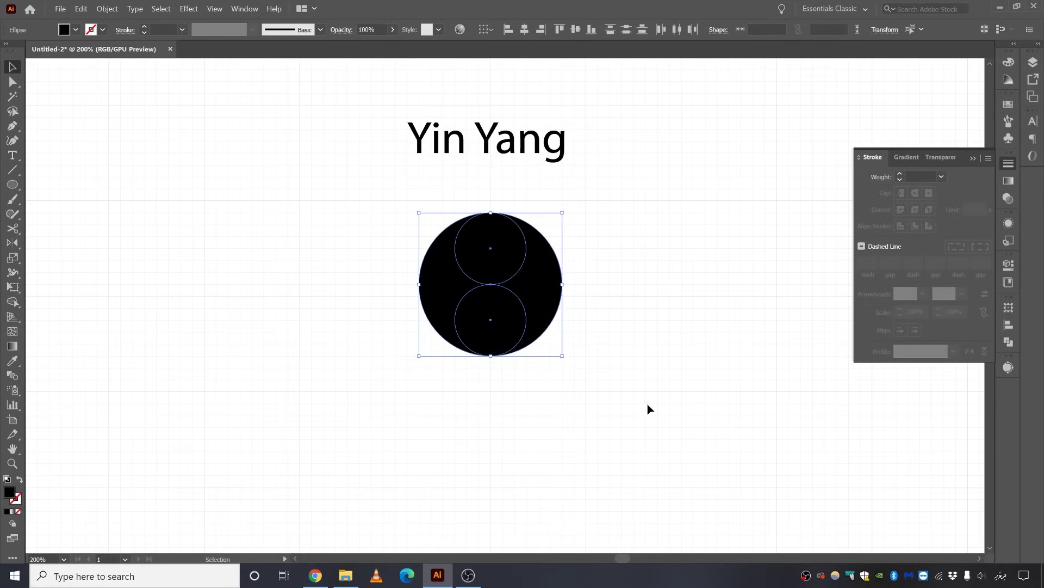
{"action": "left_click", "coordinate": [13, 301]}
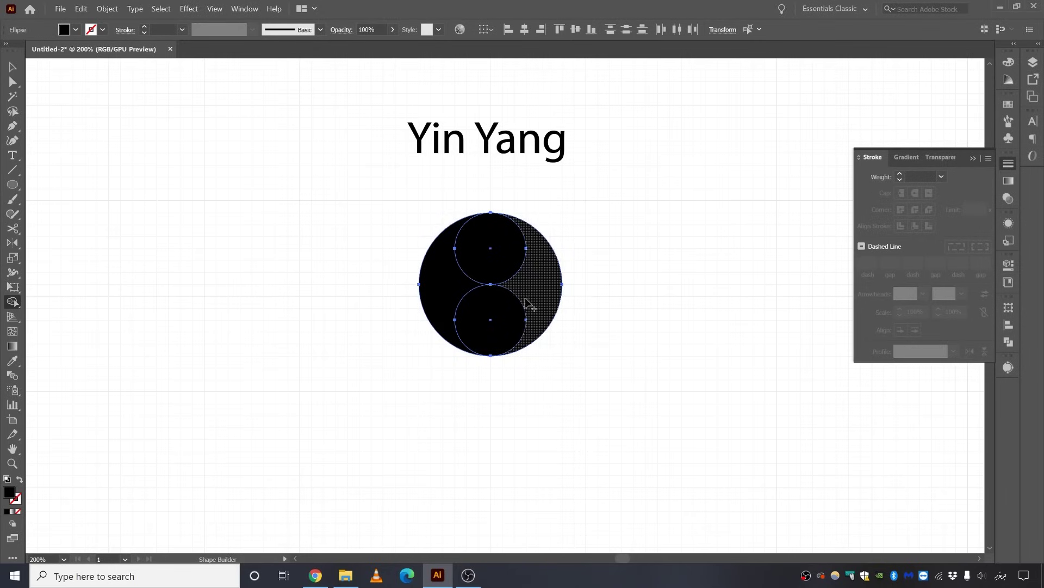
{"action": "left_click_drag", "start_coordinate": [15, 306], "coordinate": [33, 303]}
{"action": "left_click_drag", "start_coordinate": [536, 280], "coordinate": [512, 332]}
{"action": "left_click", "coordinate": [14, 67]}
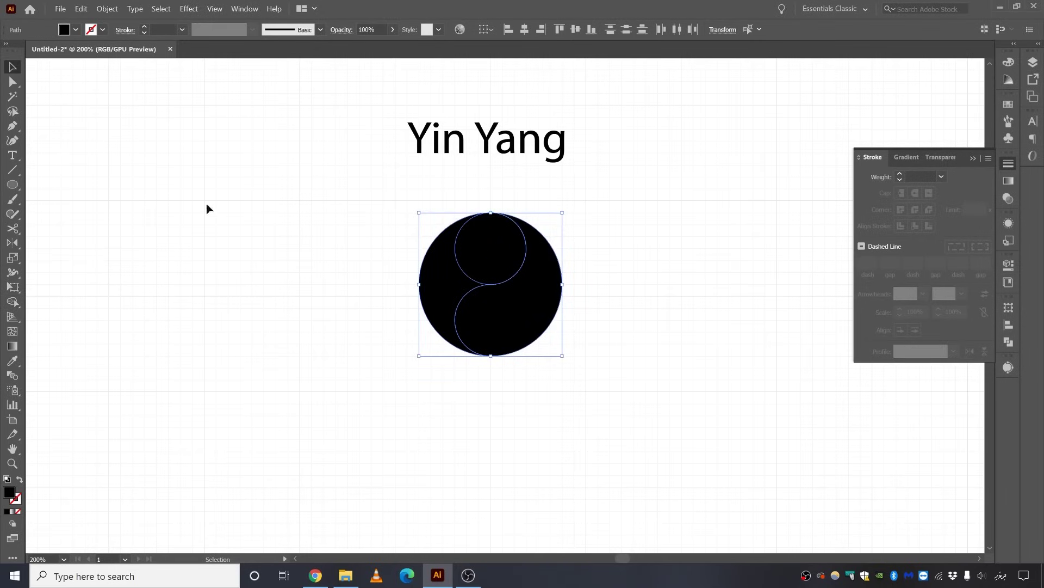
{"action": "left_click_drag", "start_coordinate": [360, 231], "coordinate": [289, 248]}
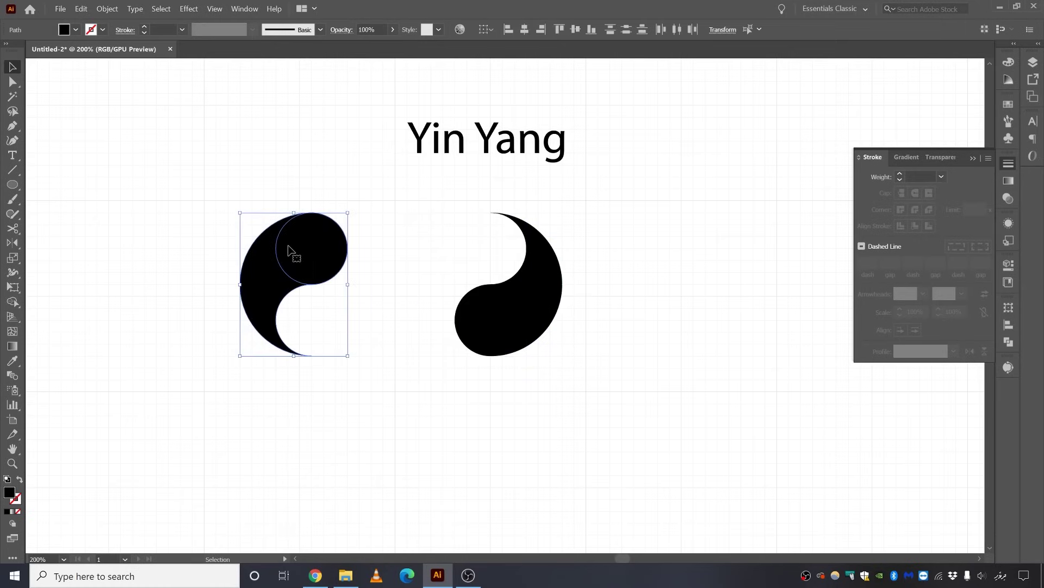
Step: Delete the left half and add a small white-filled dot inside the black lobe
{"action": "key", "text": "Delete"}
{"action": "left_click", "coordinate": [12, 184]}
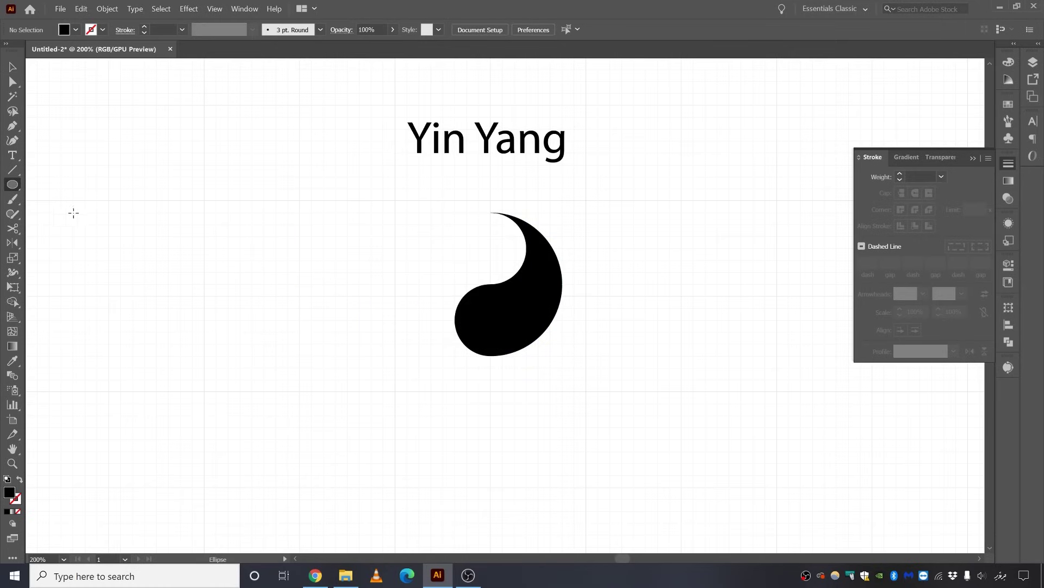
{"action": "left_click_drag", "start_coordinate": [491, 320], "coordinate": [501, 329]}
{"action": "left_click", "coordinate": [76, 30]}
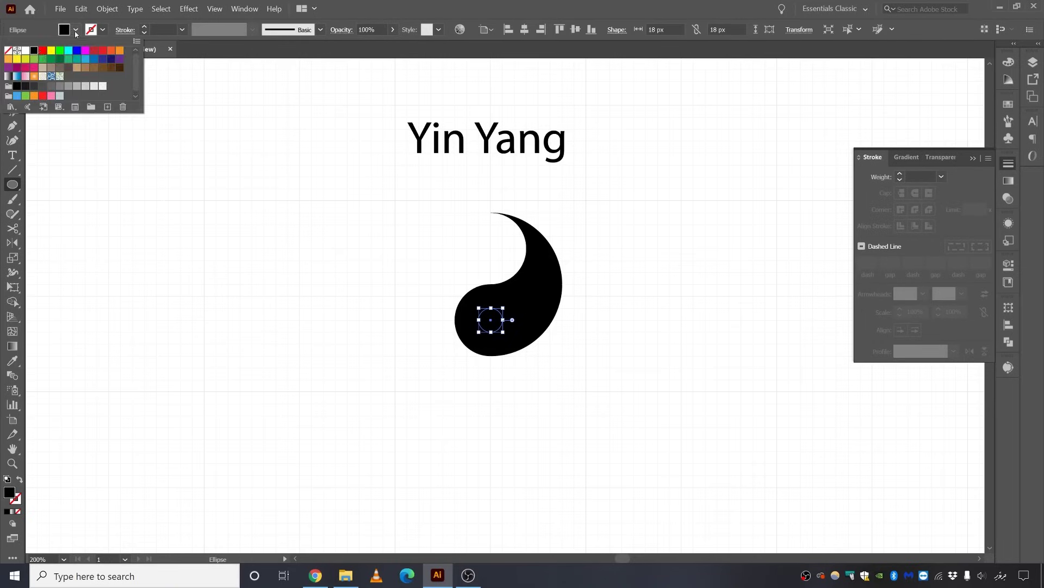
{"action": "left_click", "coordinate": [25, 50]}
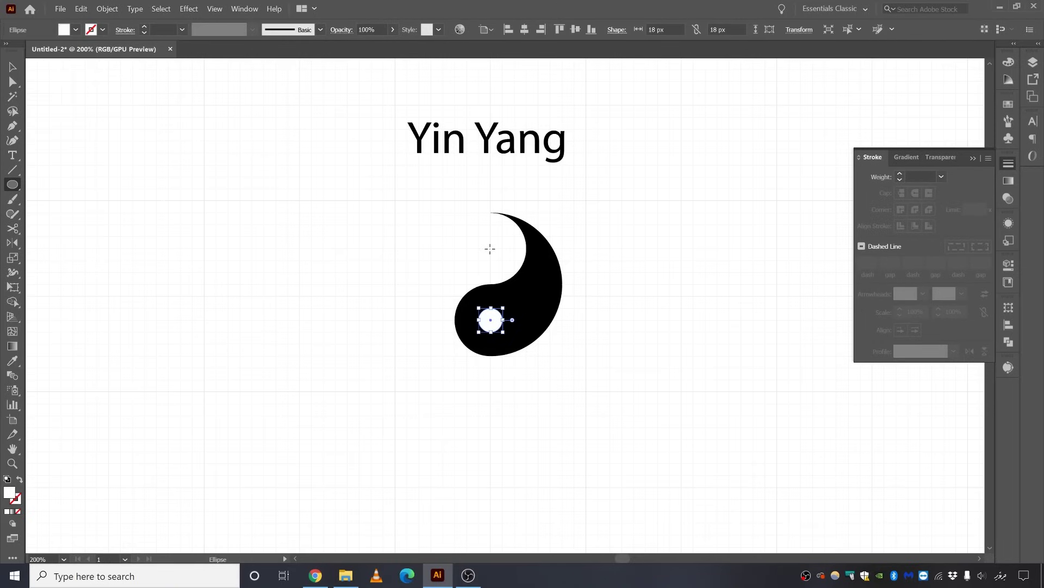
Step: Add a small black-filled dot in the white area above the lobe
{"action": "left_click_drag", "start_coordinate": [490, 249], "coordinate": [503, 260]}
{"action": "left_click", "coordinate": [76, 29]}
{"action": "left_click", "coordinate": [34, 50]}
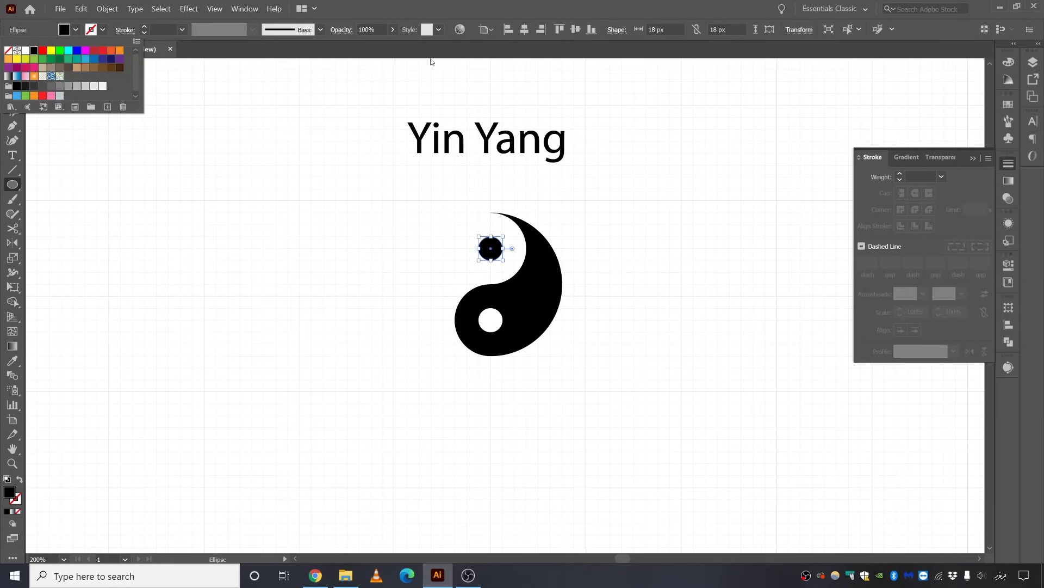
{"action": "key", "text": "Escape"}
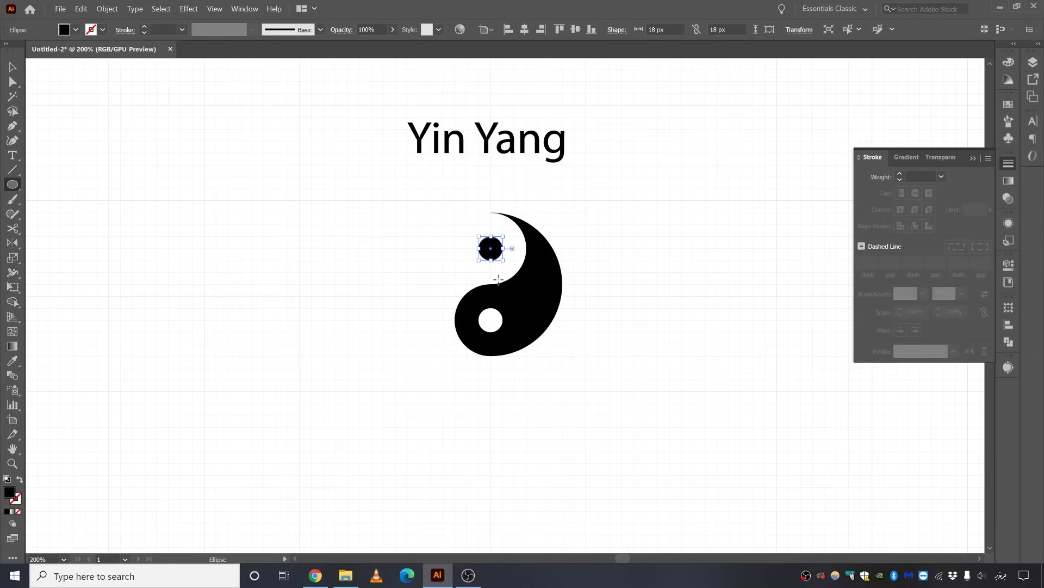
Step: Draw a circle over the yin-yang and turn it into a black outline aligned inside, 9 pt thick
{"action": "left_click_drag", "start_coordinate": [490, 284], "coordinate": [572, 342]}
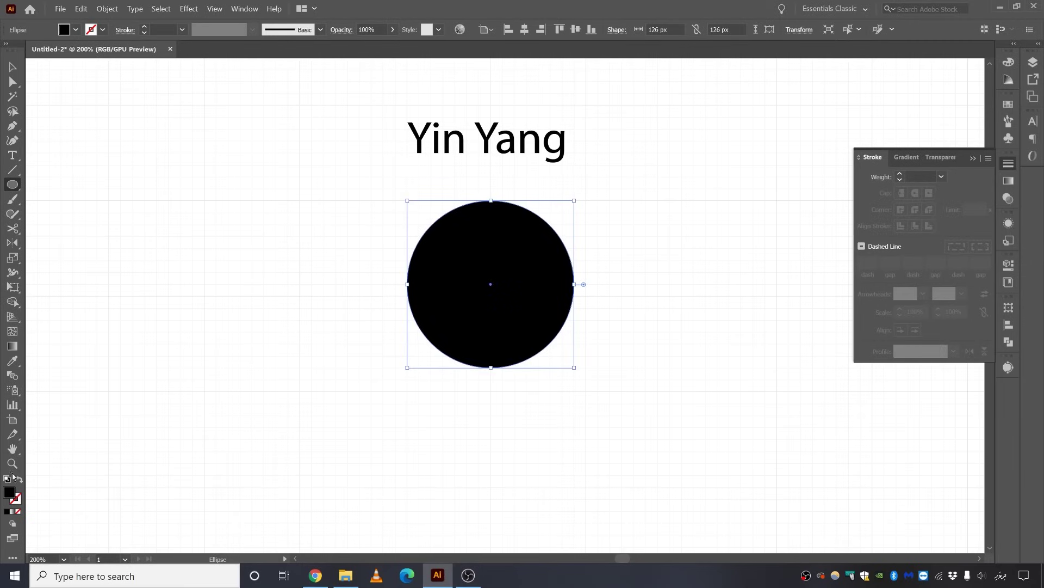
{"action": "left_click", "coordinate": [20, 479]}
{"action": "key", "text": "v"}
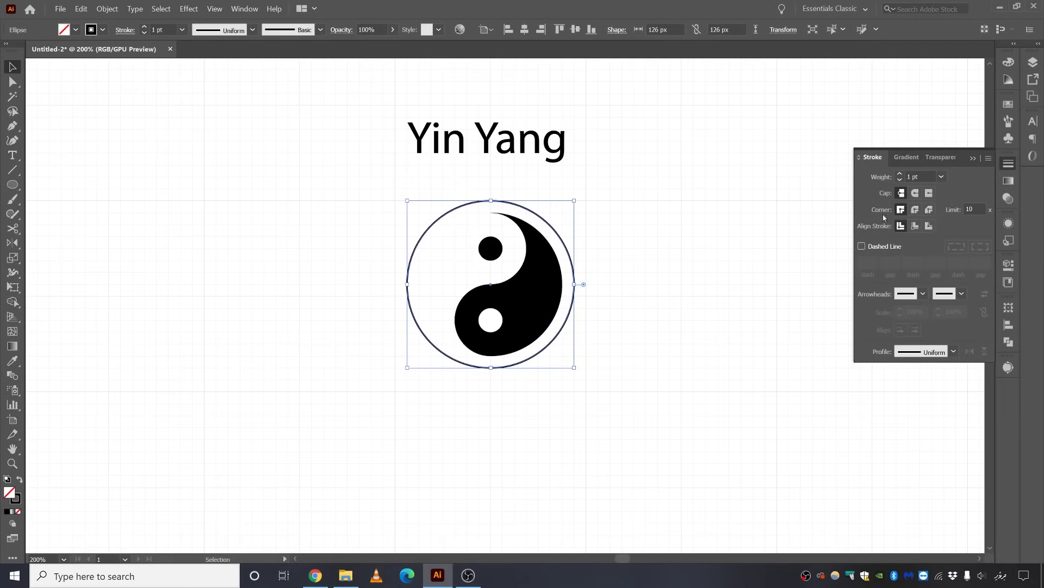
{"action": "left_click", "coordinate": [916, 227]}
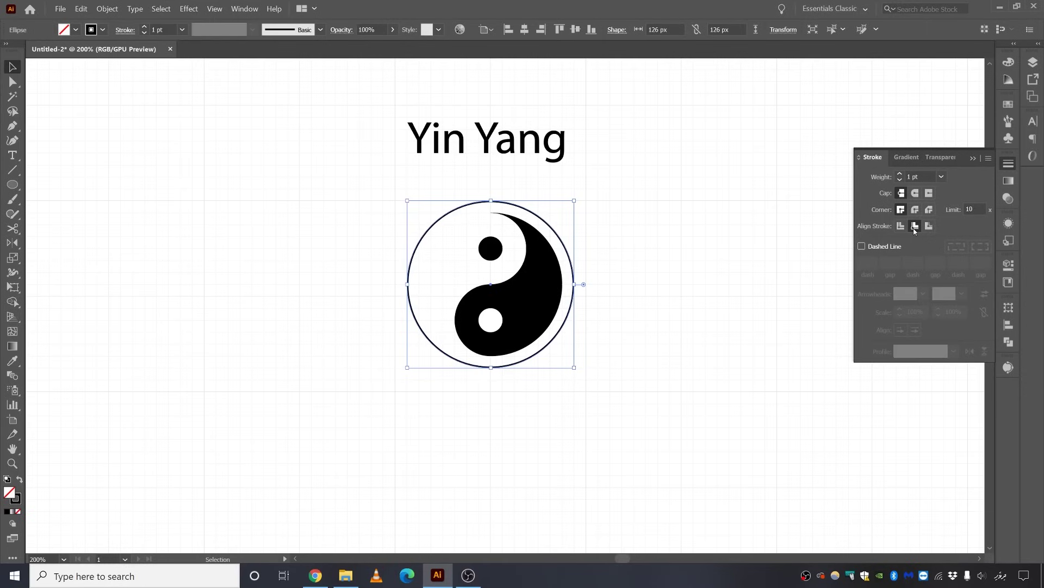
{"action": "left_click", "coordinate": [900, 174]}
{"action": "left_click", "coordinate": [900, 174]}
{"action": "left_click", "coordinate": [900, 174]}
{"action": "left_click", "coordinate": [900, 174]}
{"action": "left_click", "coordinate": [900, 174]}
{"action": "left_click", "coordinate": [901, 174]}
{"action": "left_click", "coordinate": [900, 174]}
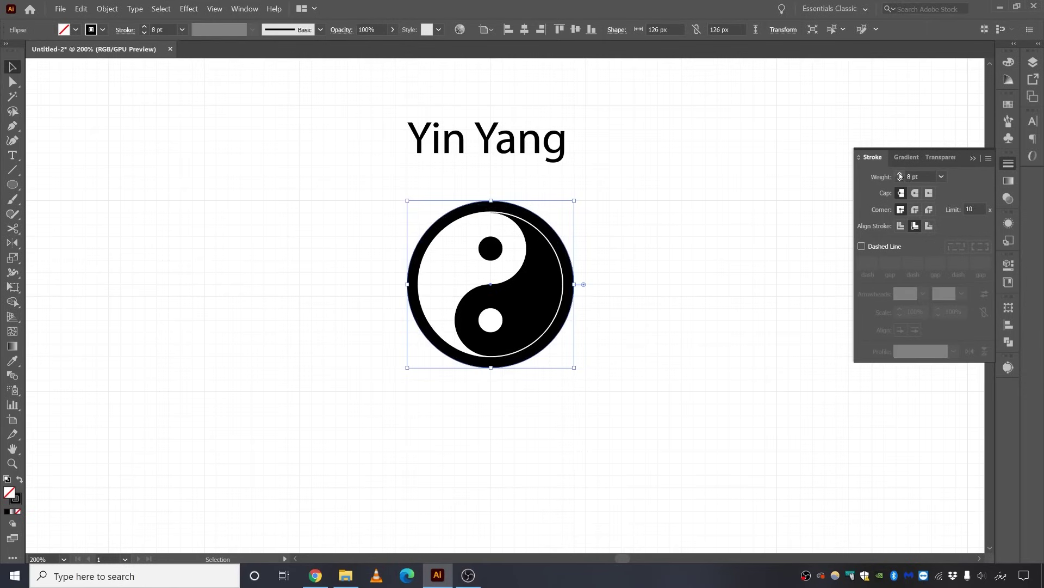
{"action": "left_click", "coordinate": [900, 174]}
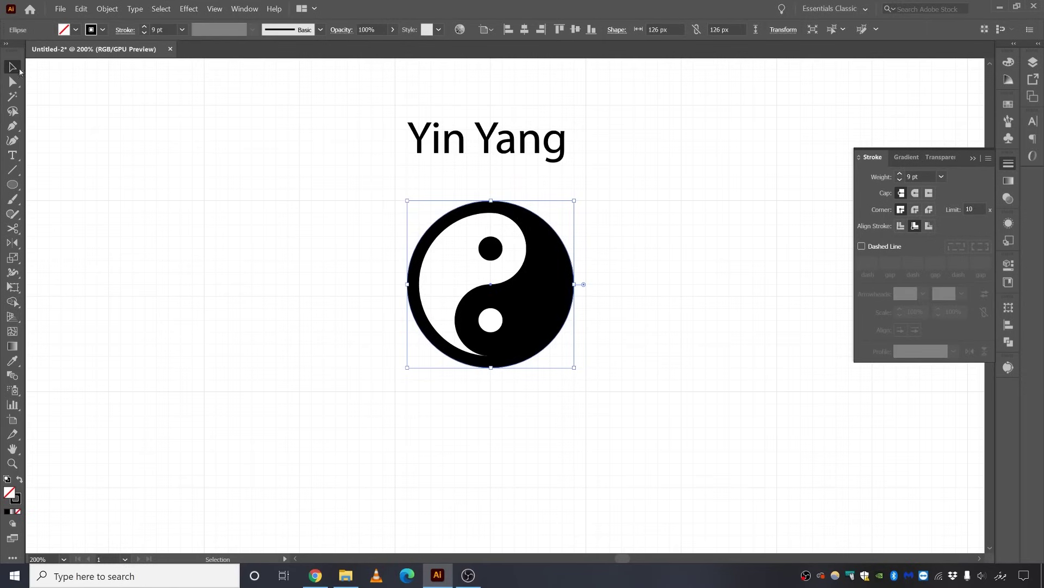
{"action": "left_click", "coordinate": [217, 215]}
{"action": "key", "text": "ctrl+1"}
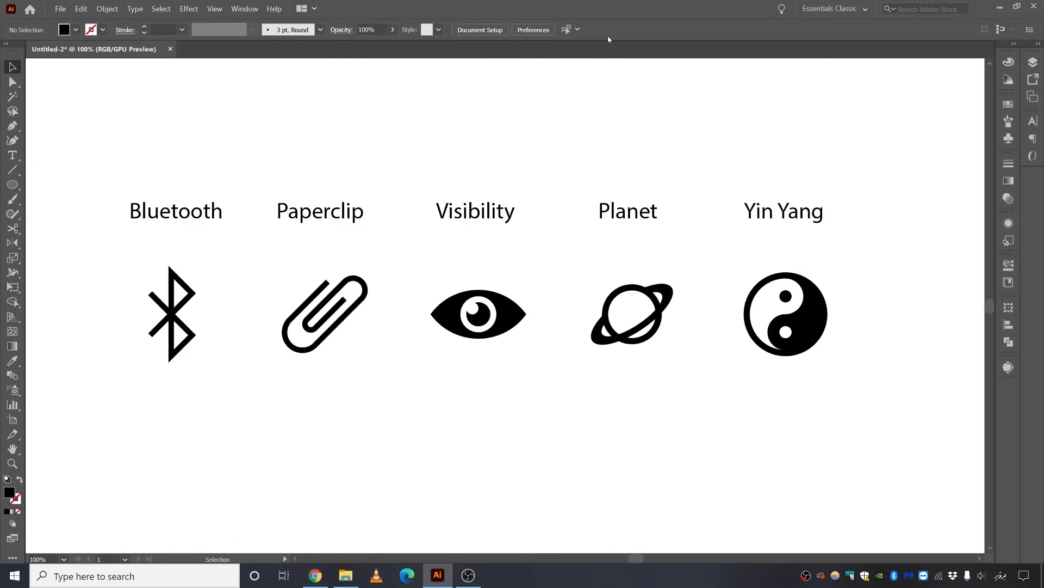